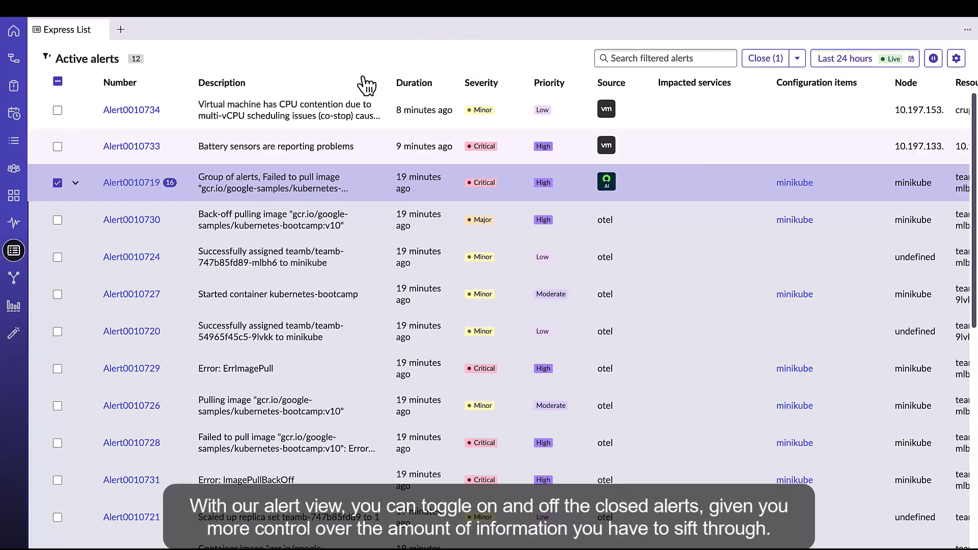
Open alert group Alert0010719, turn off Hide closed alerts, and review its alert timeline
click(274, 192)
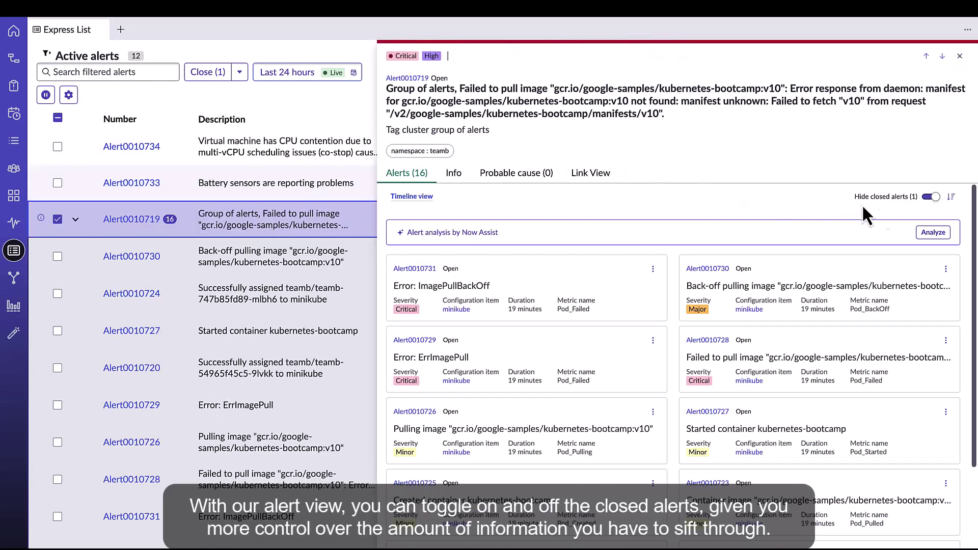
click(925, 197)
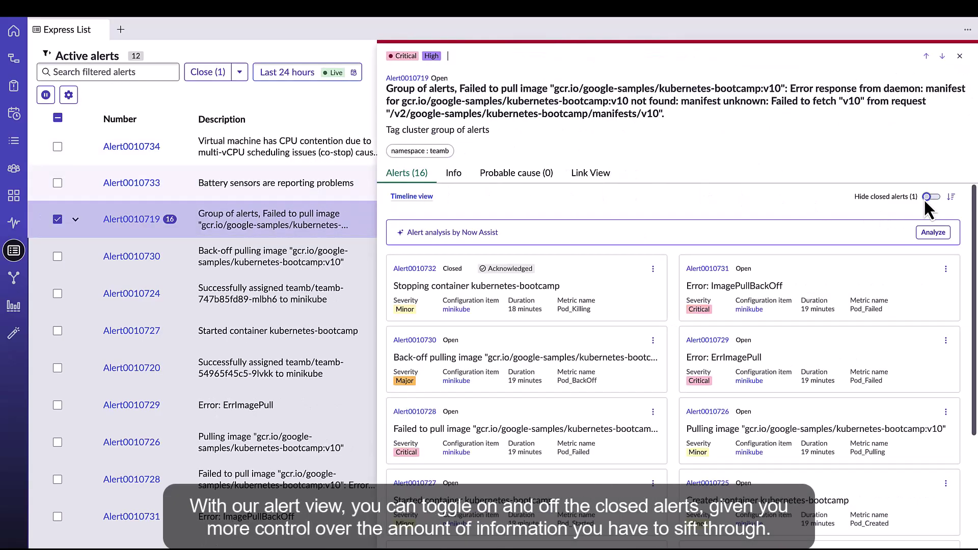
click(400, 198)
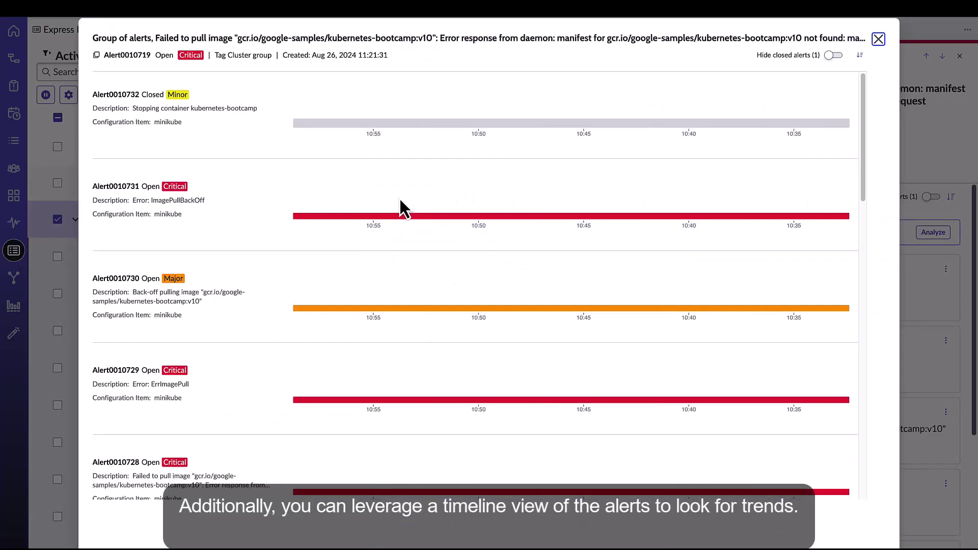
click(878, 40)
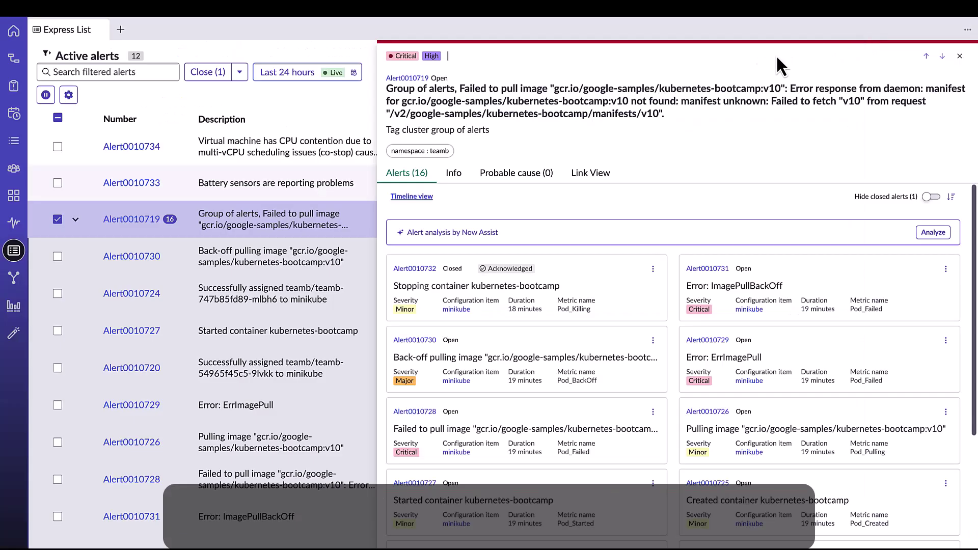
In the group's Link View legend, switch off Metric nodes and switch on Resource nodes
click(589, 174)
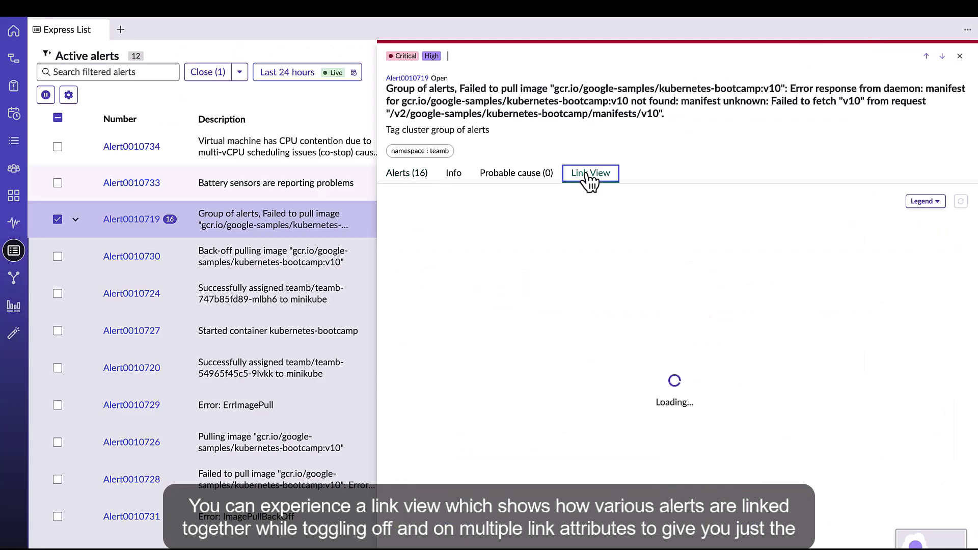
click(939, 204)
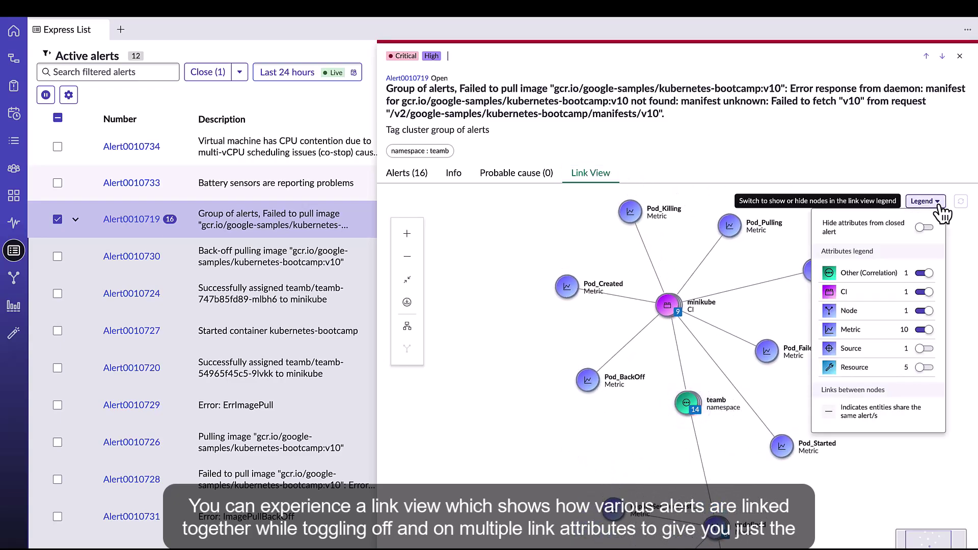
click(923, 330)
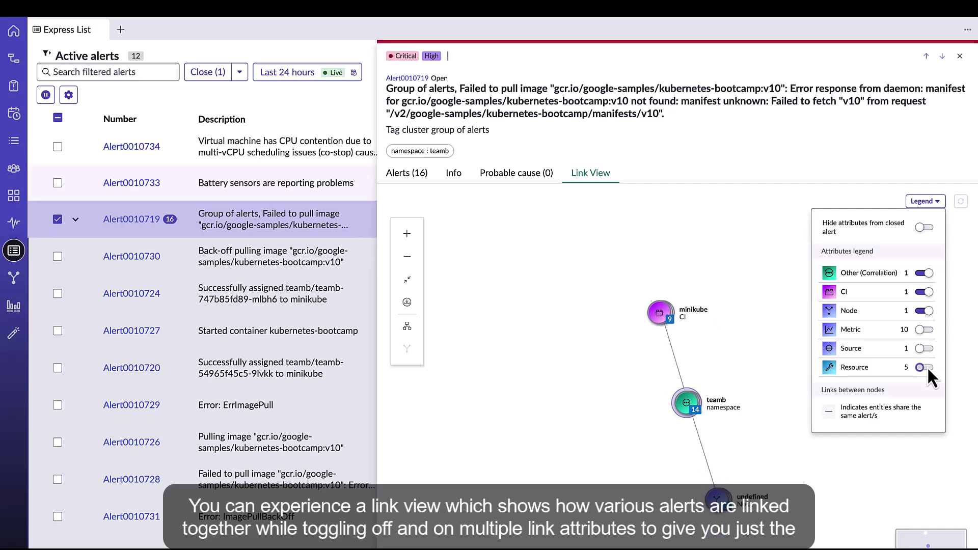
click(924, 368)
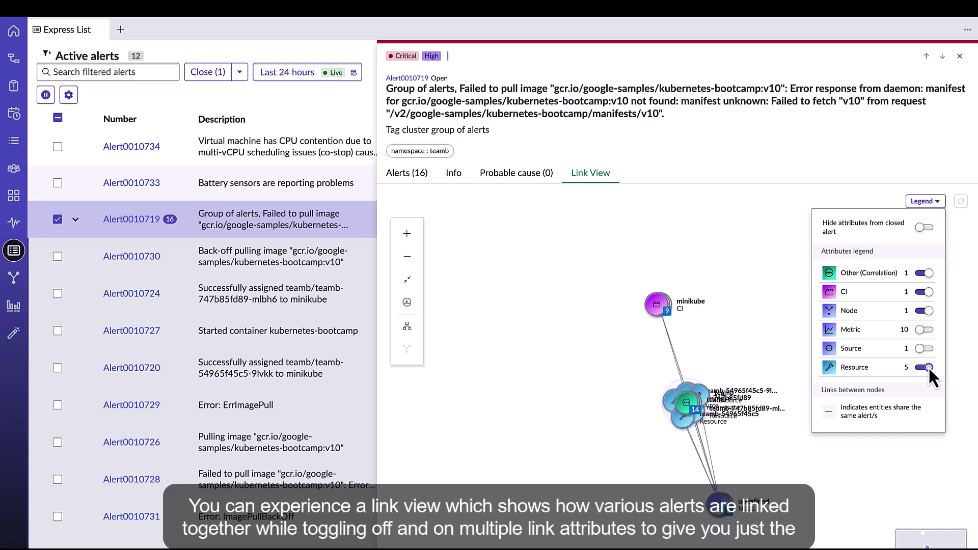
click(753, 229)
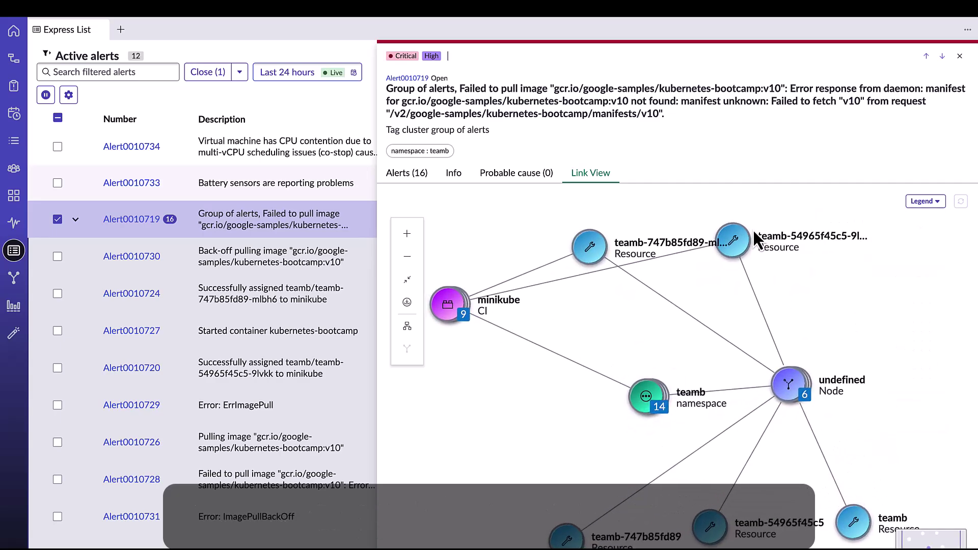
Check the group's Info tab, then run Analyze on the Alert analysis by Now Assist card
click(461, 174)
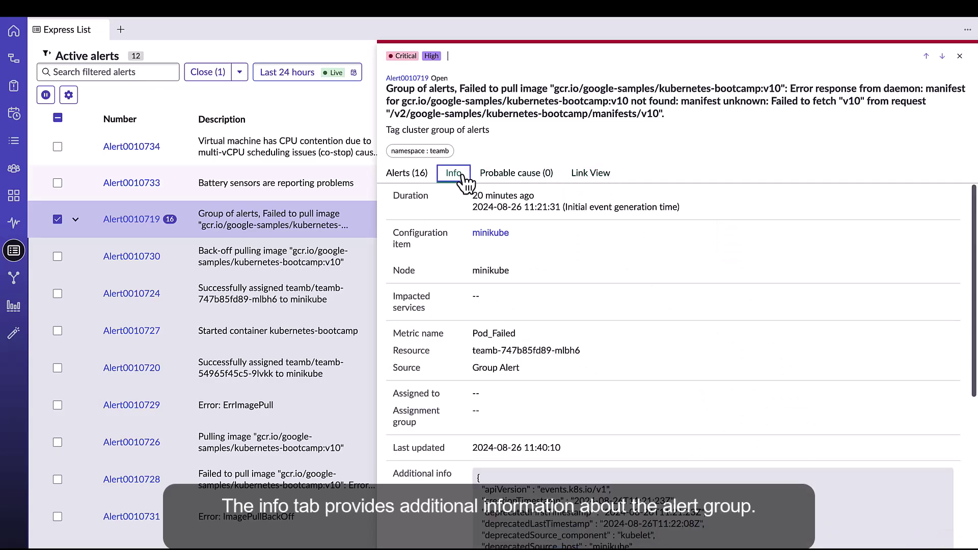
click(414, 176)
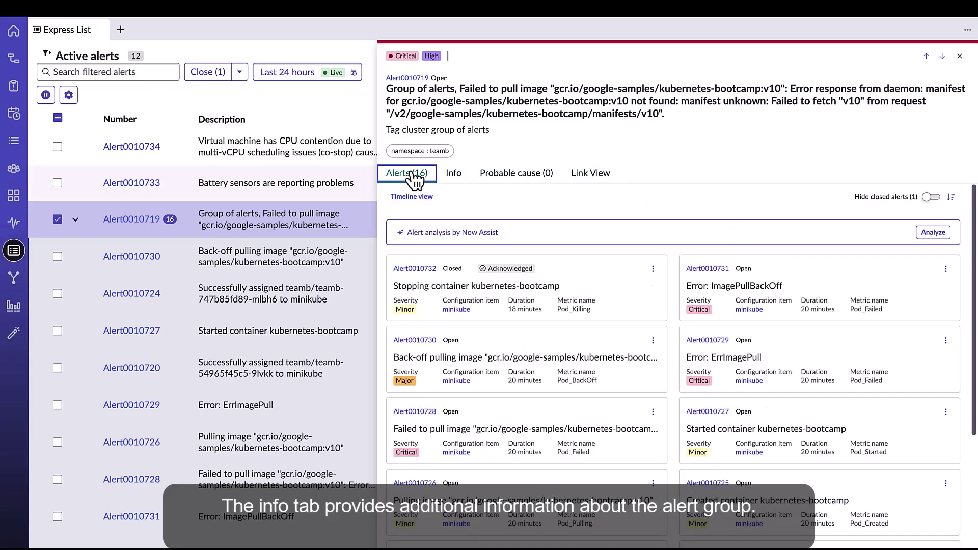
click(933, 233)
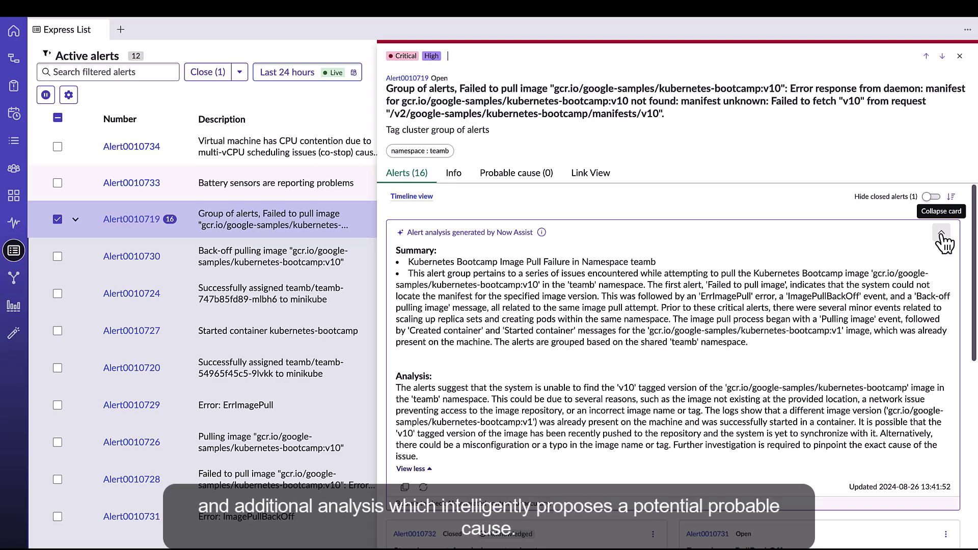
Run Create Incident with Now Assist on Alert0010719 and open the incident list
click(239, 72)
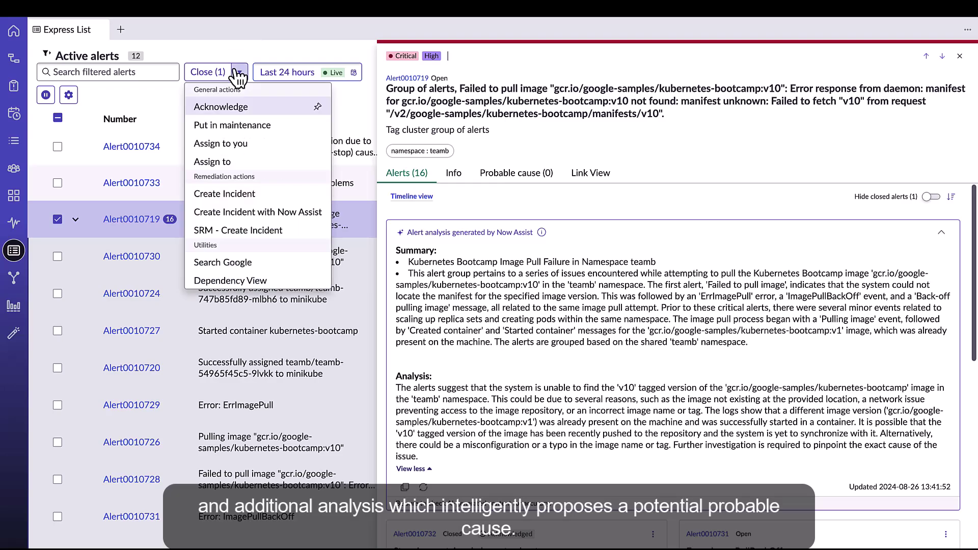
click(258, 213)
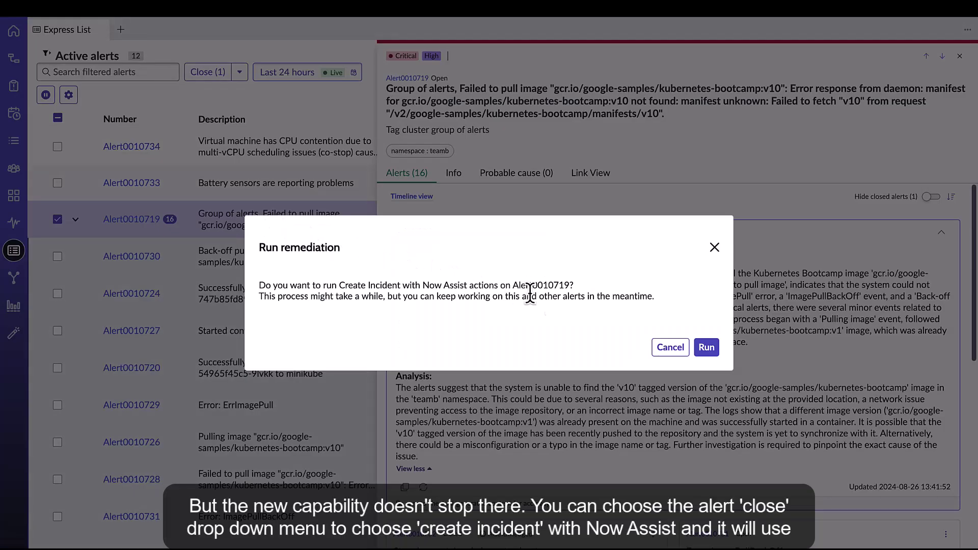
click(706, 348)
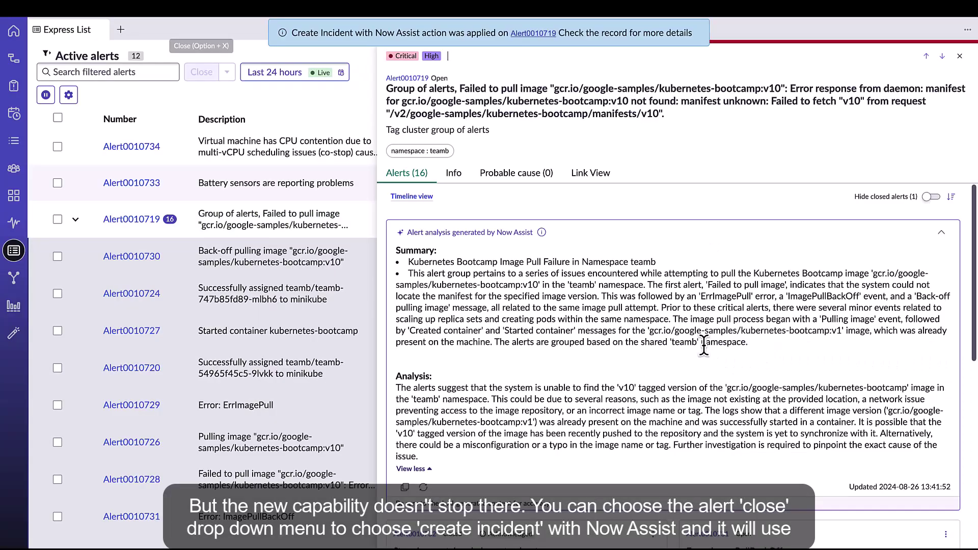
click(14, 141)
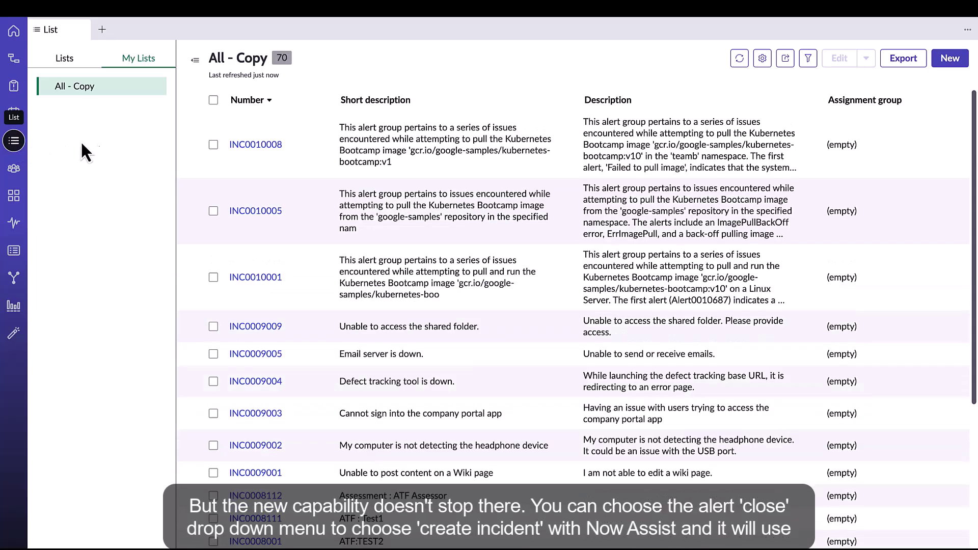
Open incident INC0010008 and select its Short description and Description text
click(255, 147)
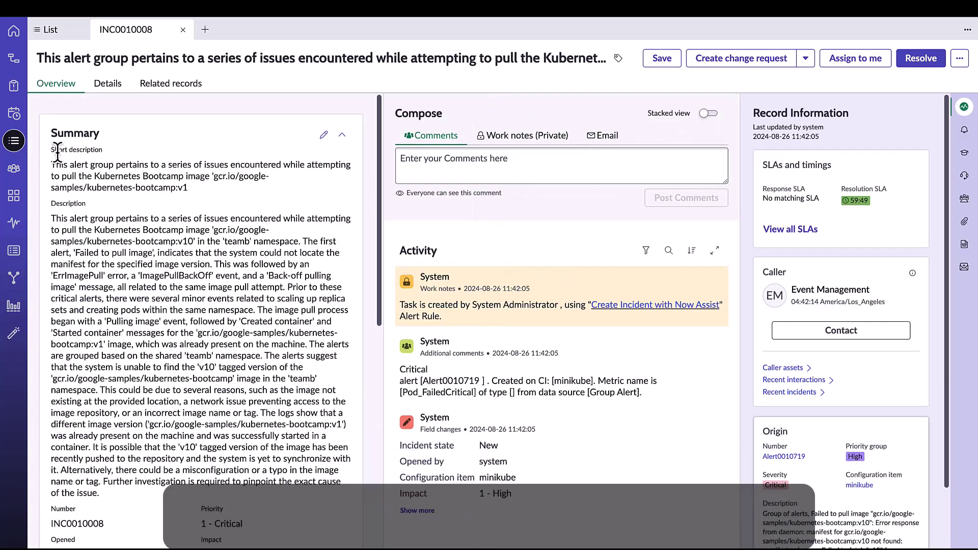
drag(49, 148, 99, 155)
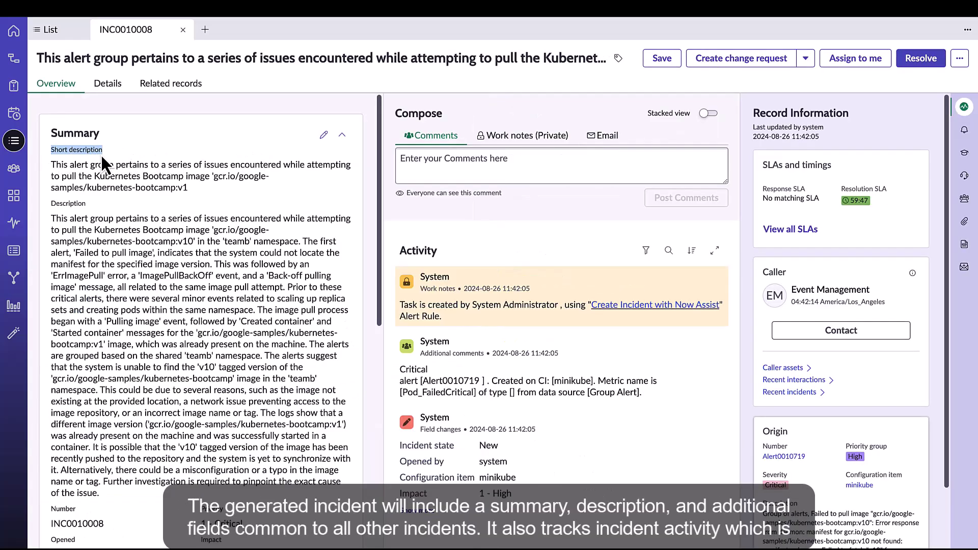
drag(47, 200, 298, 515)
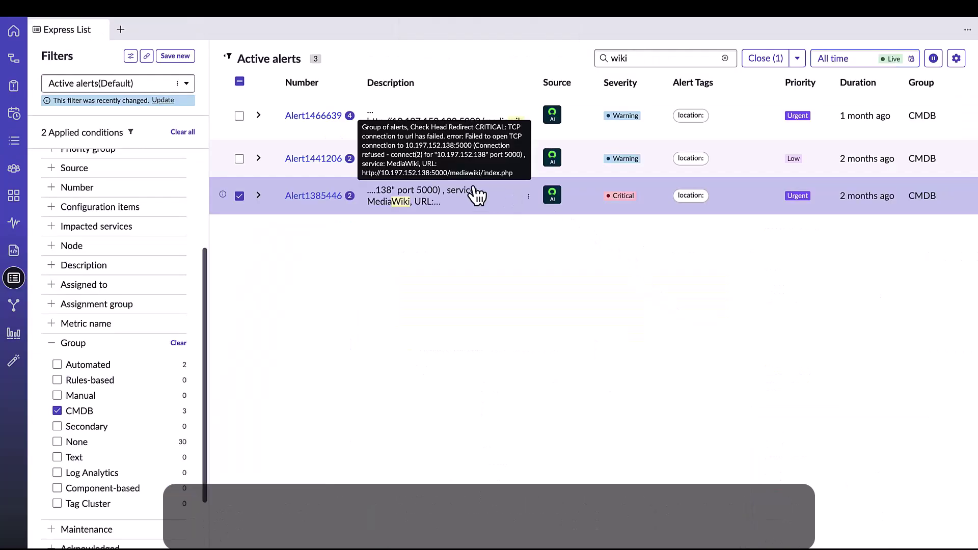
Open Alert1385446's Info tab and view the service map for impacted service MediaWiki
click(416, 196)
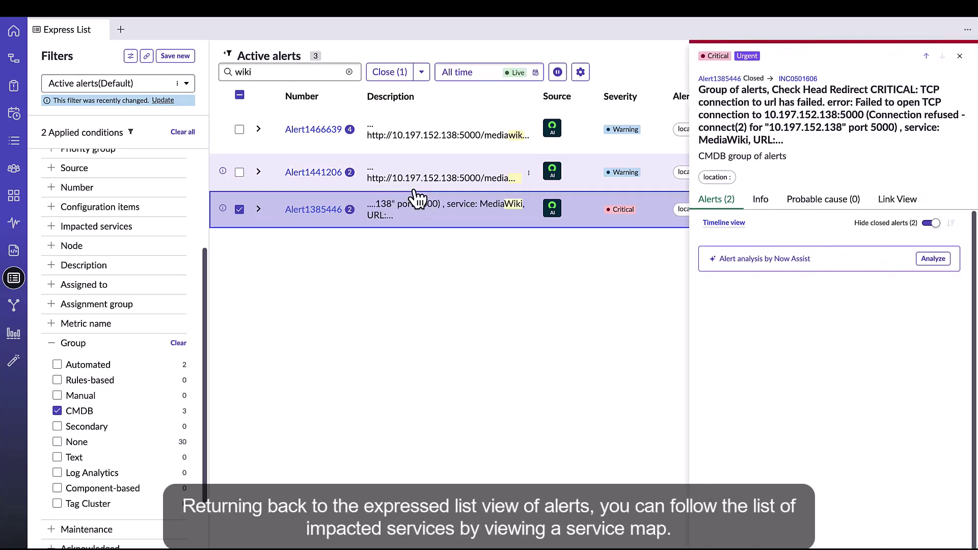
click(758, 201)
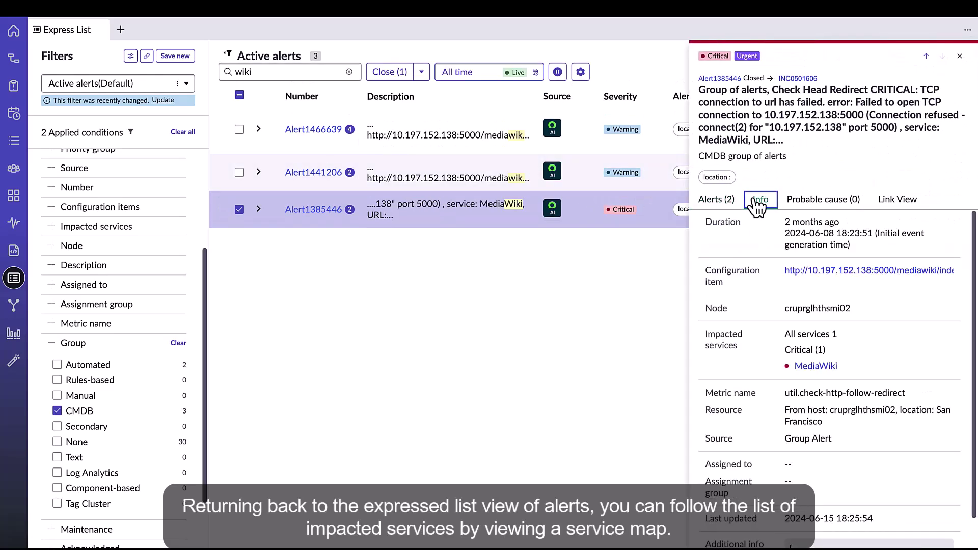
mouse_move(841, 373)
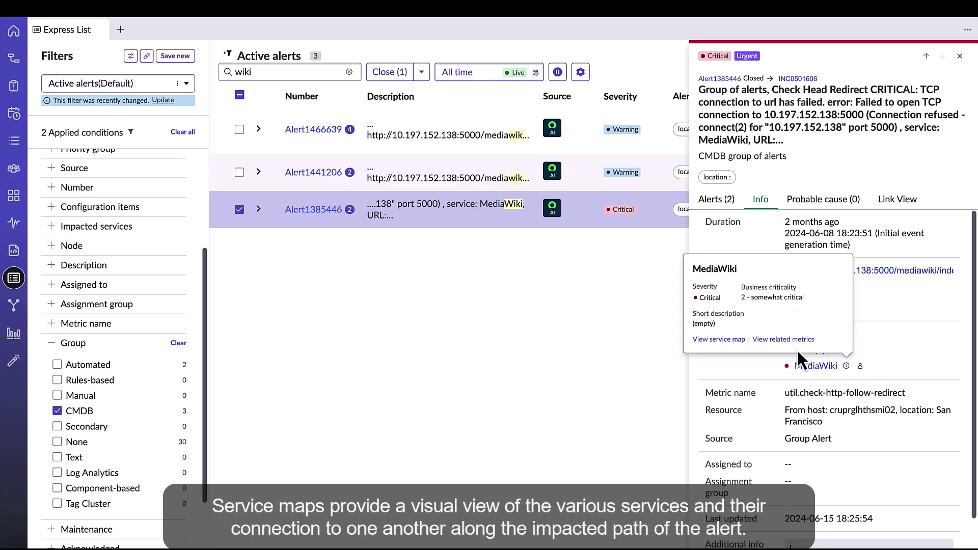
click(719, 340)
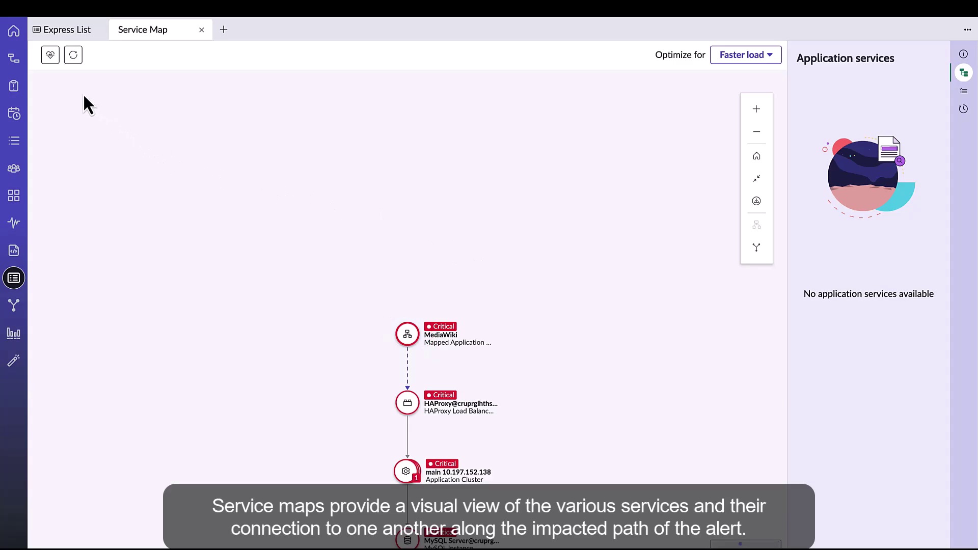
Show the impact path, pan the service map, and select the Apache server node
click(49, 56)
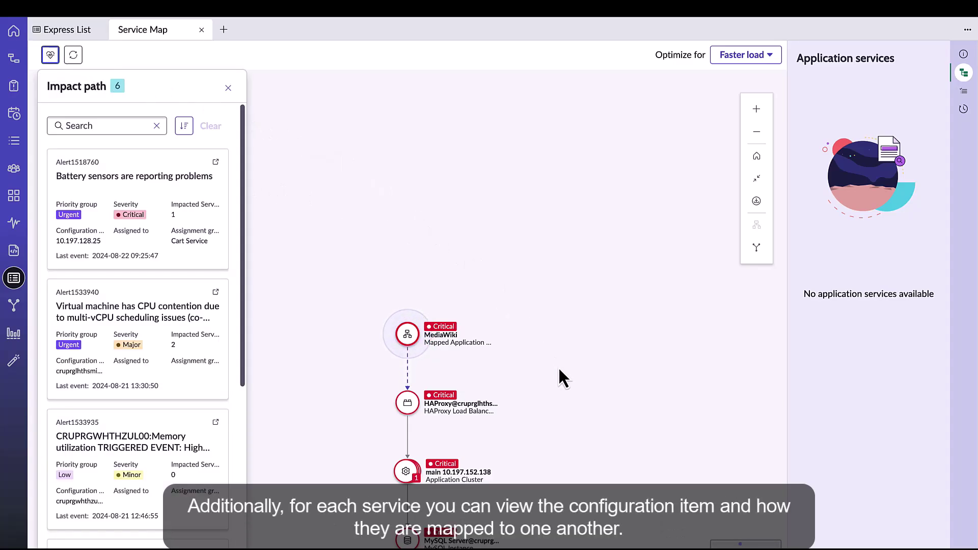
drag(552, 390, 564, 252)
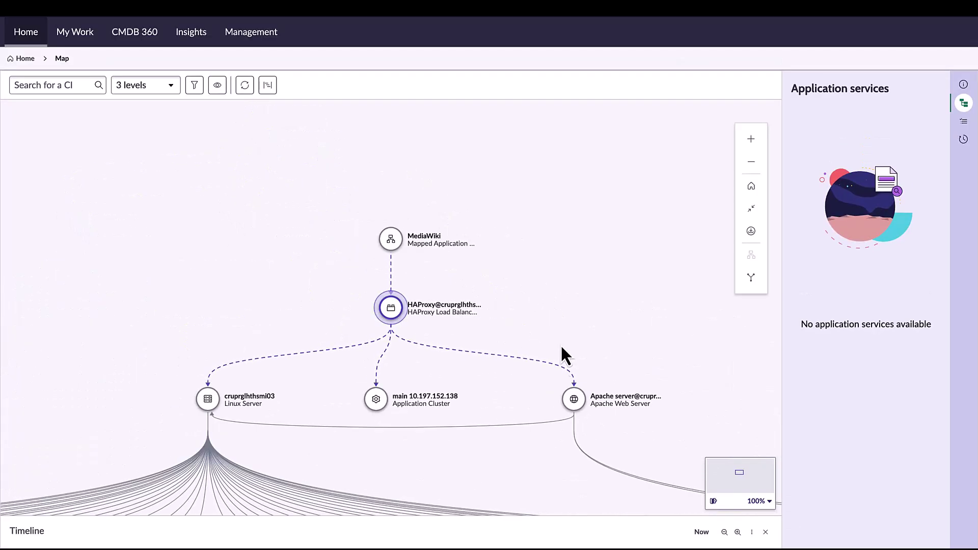
click(568, 399)
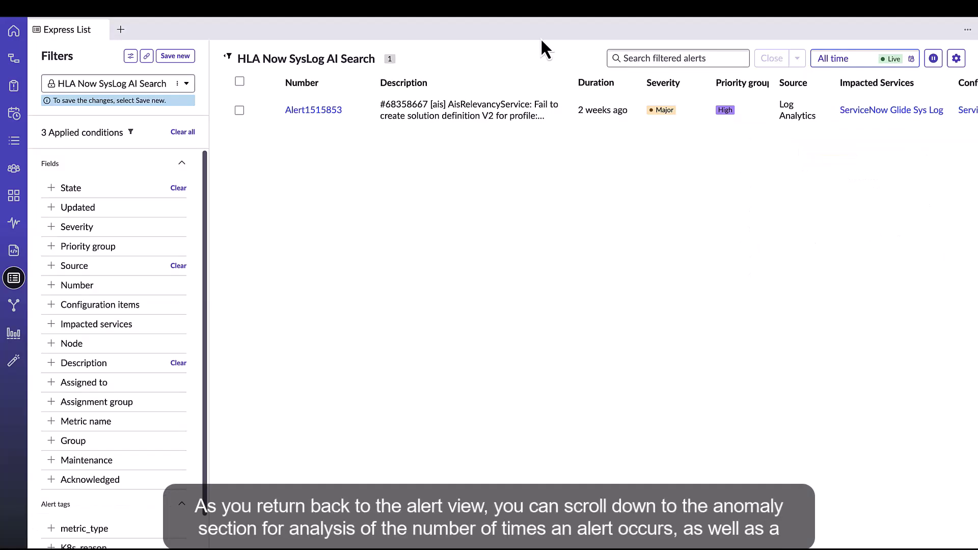
Open Alert1515853's full record in its own tab and scroll to the Anomaly section
click(504, 114)
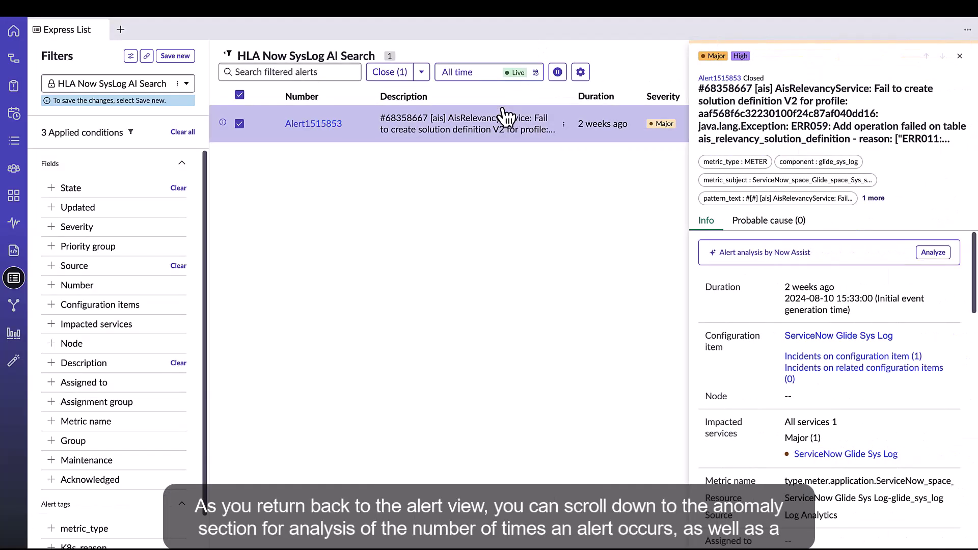
click(714, 78)
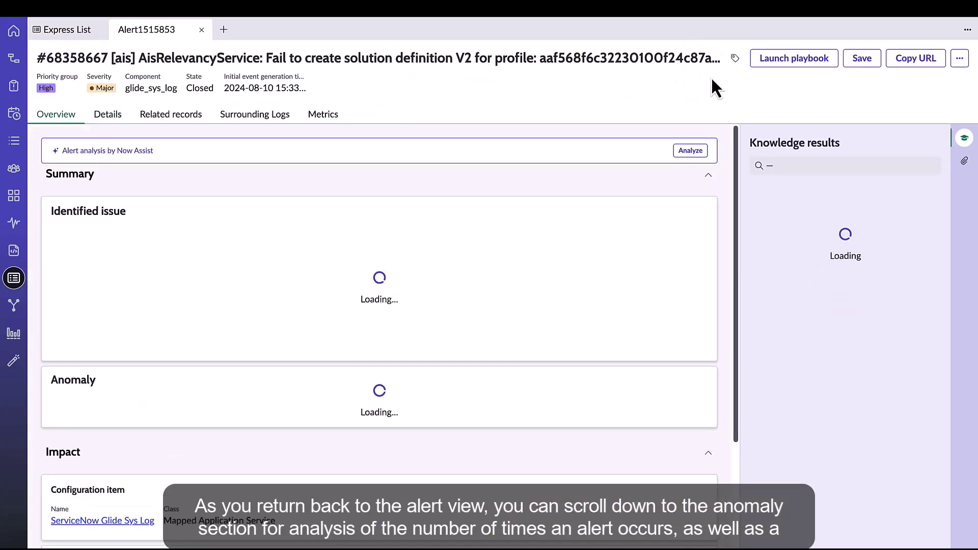
scroll(523, 228, down, 1)
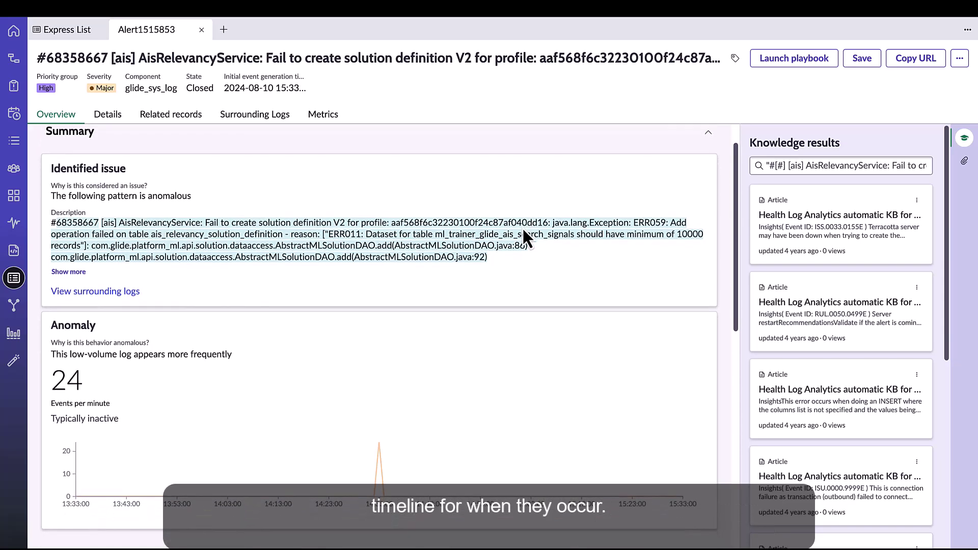
scroll(523, 229, down, 2)
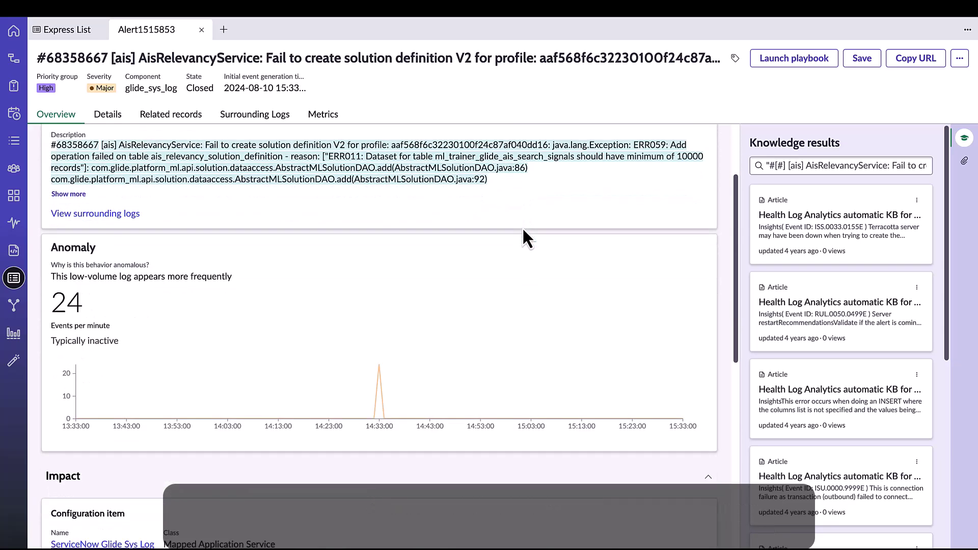
Run a Now Assist analysis on the alert, then start a new Group alerts automation
click(93, 35)
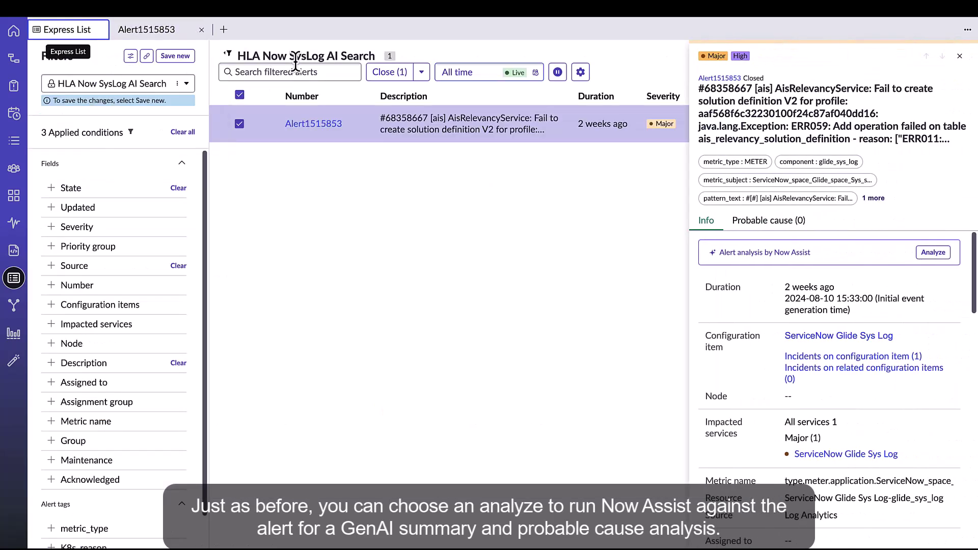
click(932, 253)
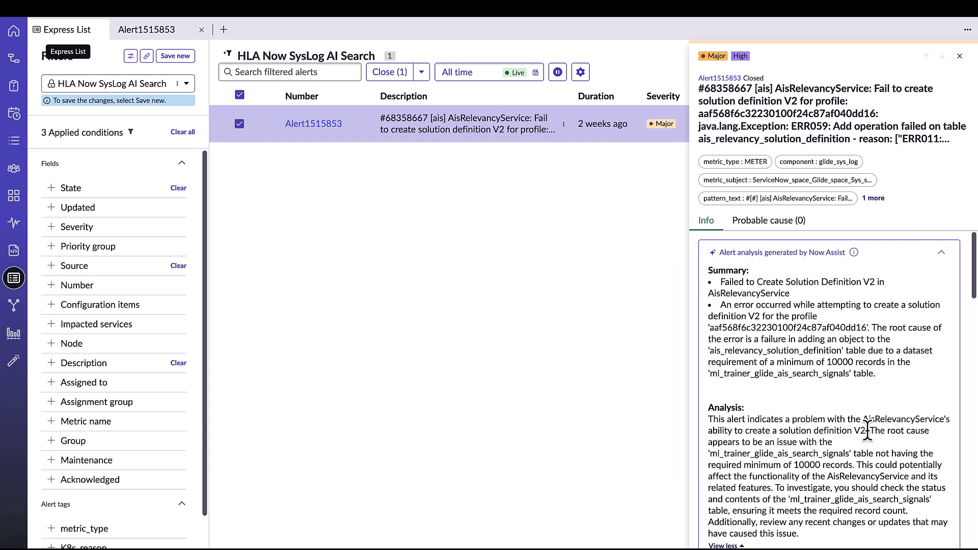
drag(870, 430, 856, 465)
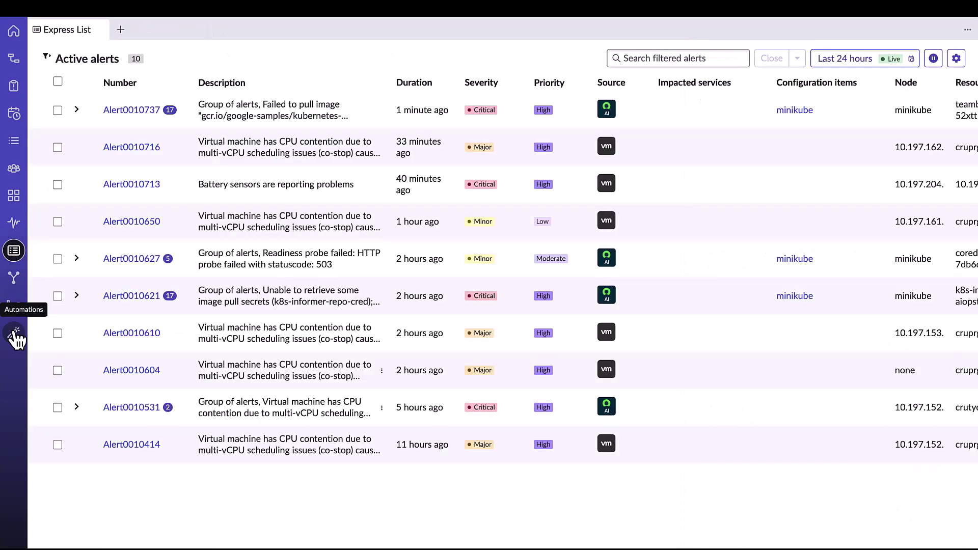
click(16, 335)
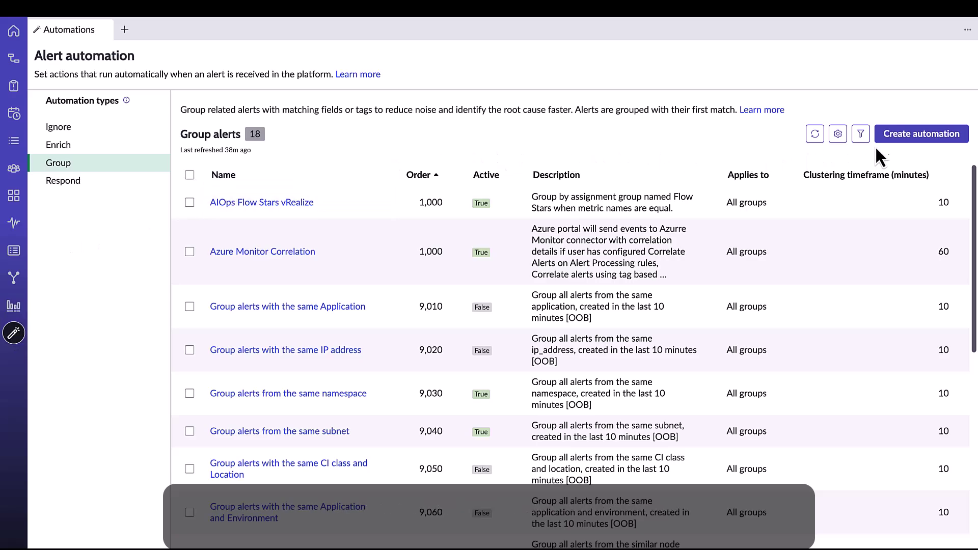
click(903, 146)
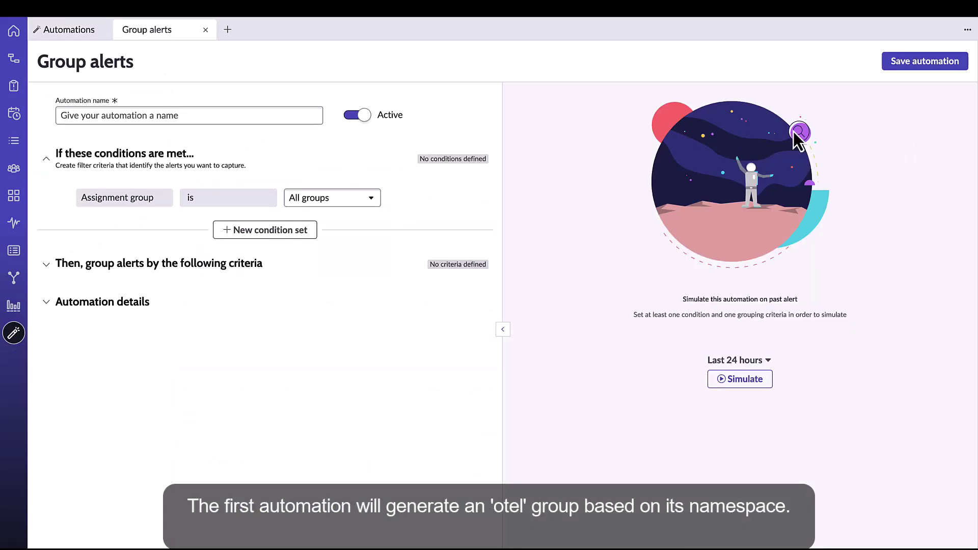
Name the automation 'otel group by namespace' and add the condition Source is otel
click(235, 116)
text(ote)
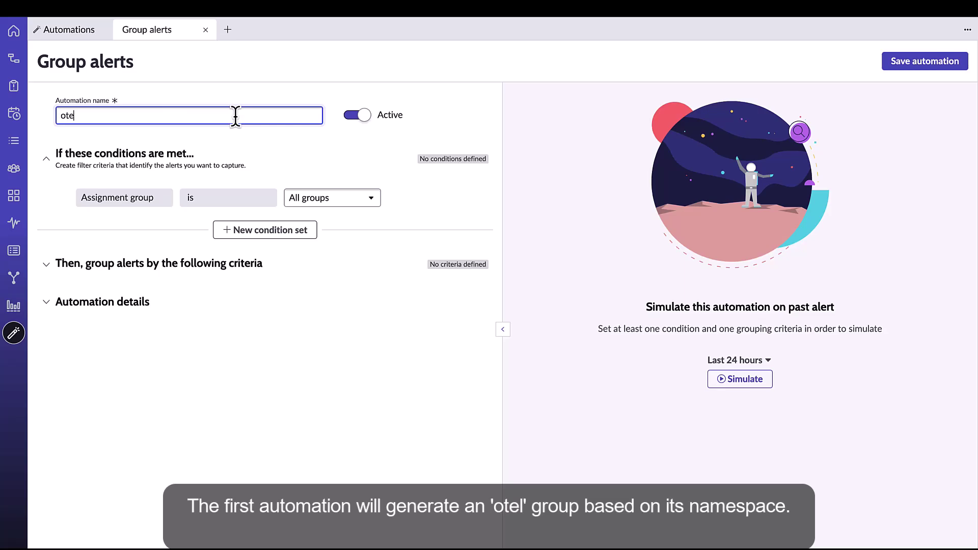
text(l group by namespace)
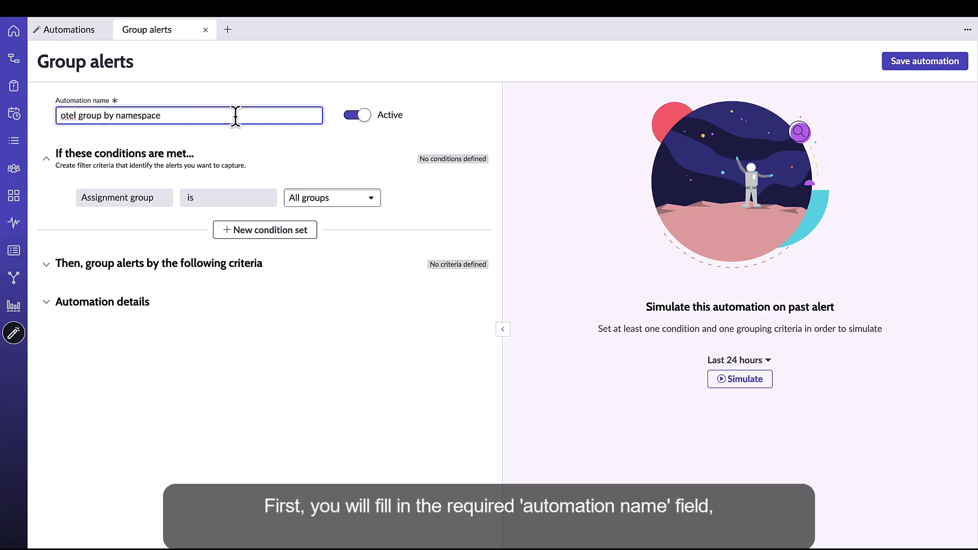
click(288, 233)
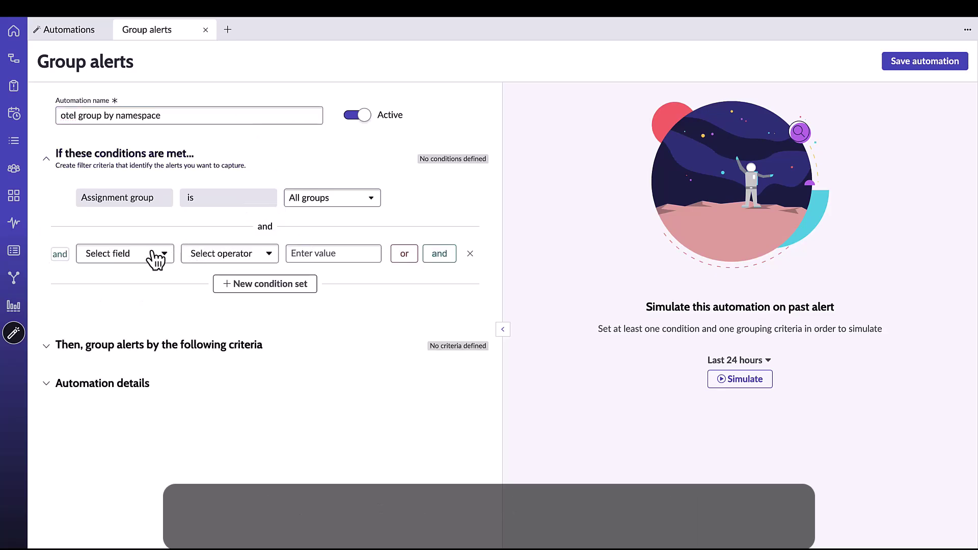
click(155, 259)
text(source)
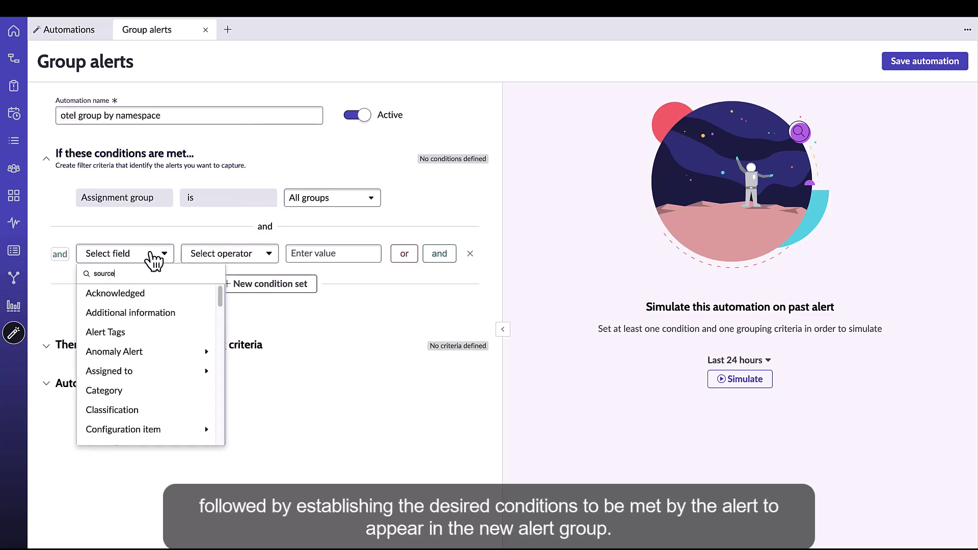
click(125, 333)
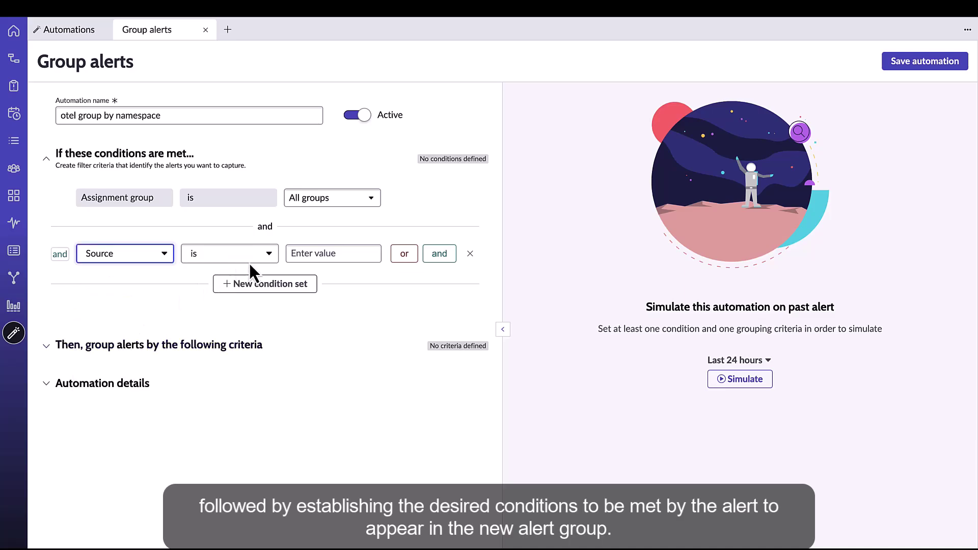
click(338, 254)
text(otel)
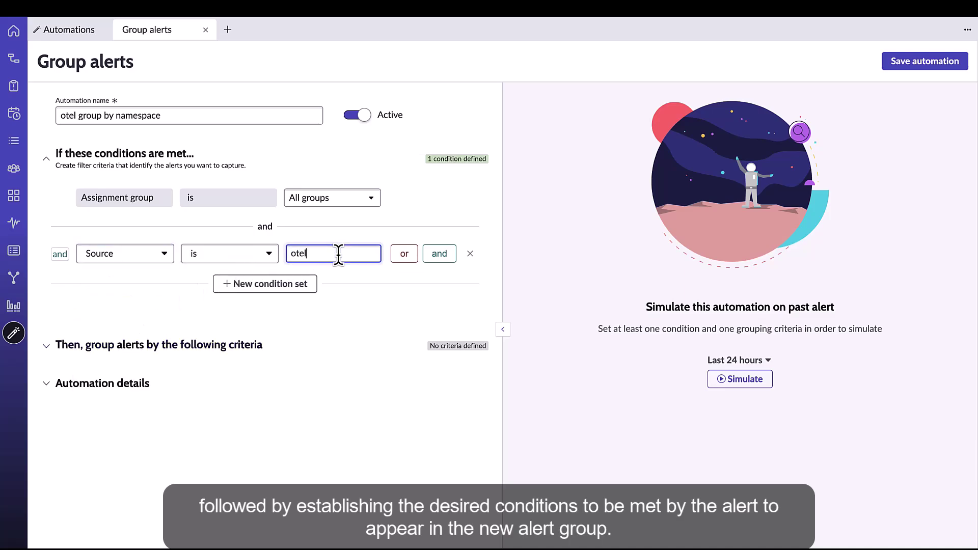
Set the grouping field to the namespace tag and simulate the automation on past alerts
click(240, 344)
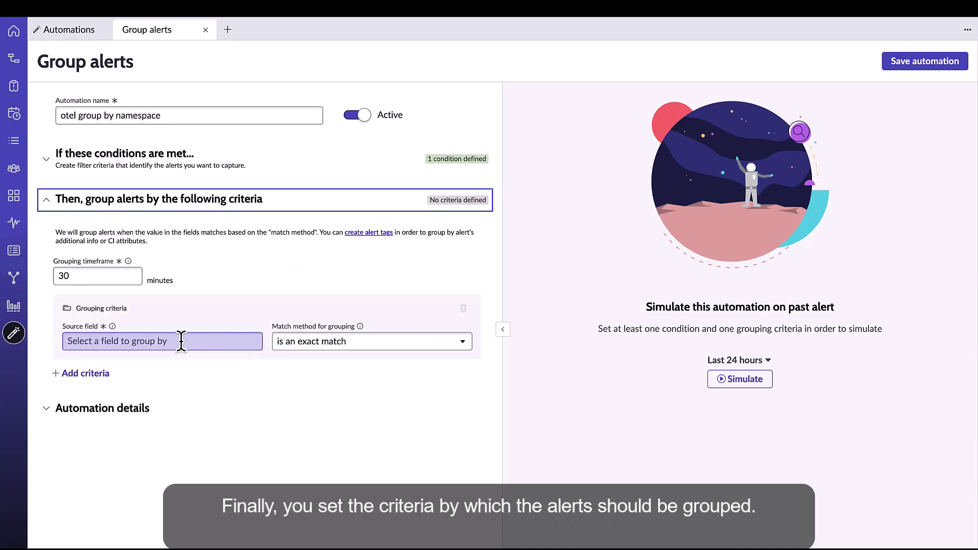
click(172, 339)
text(name)
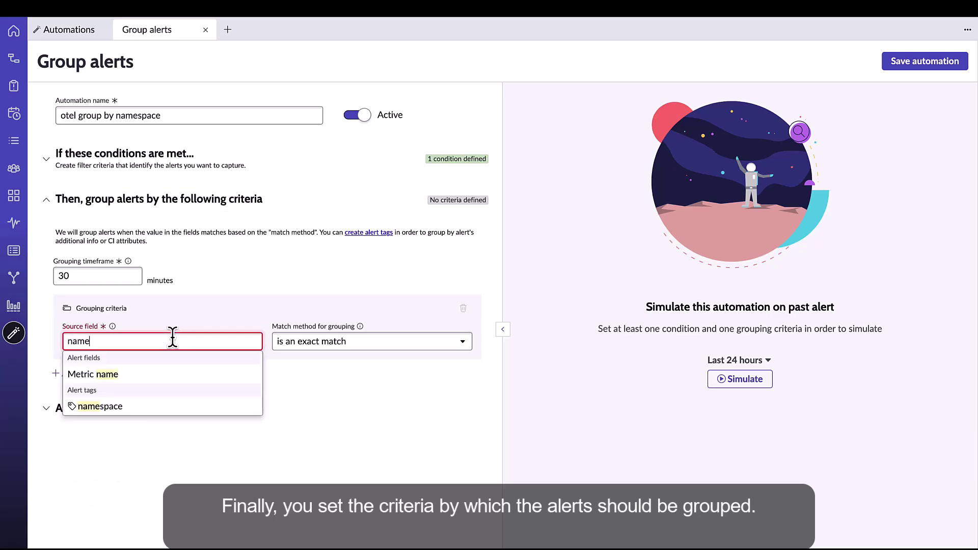
click(132, 408)
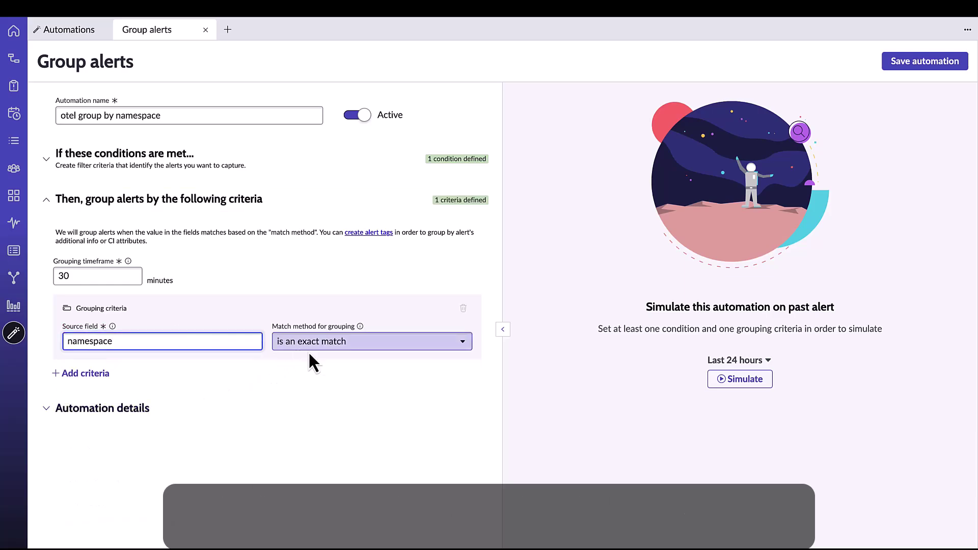
click(741, 382)
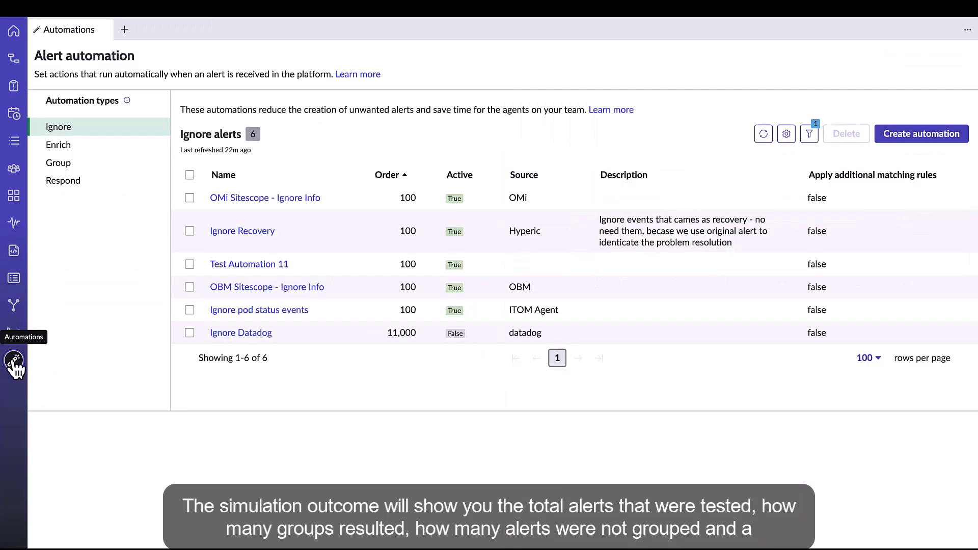
Start a new ignore-alerts automation named Zabbix with Source set to Zabbix
click(883, 131)
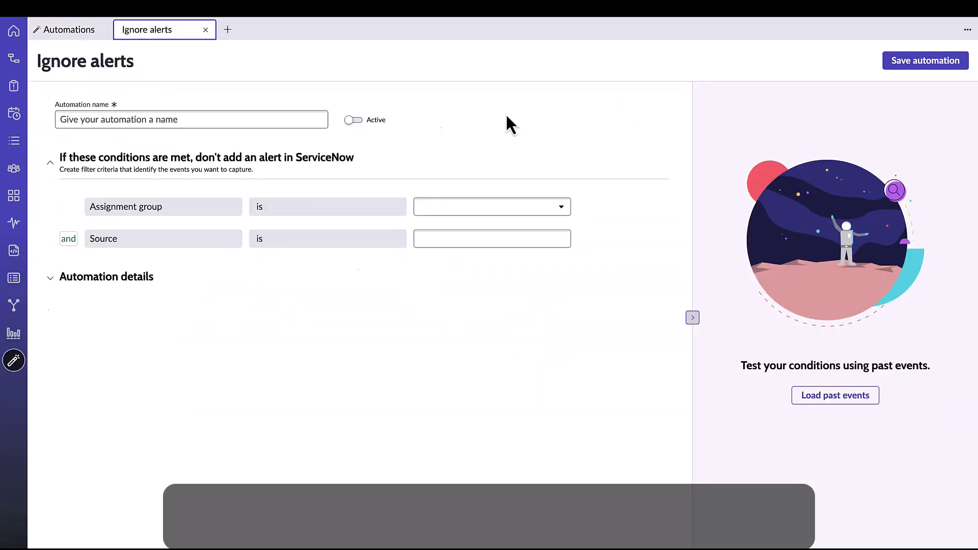
click(295, 123)
text(Zabbix)
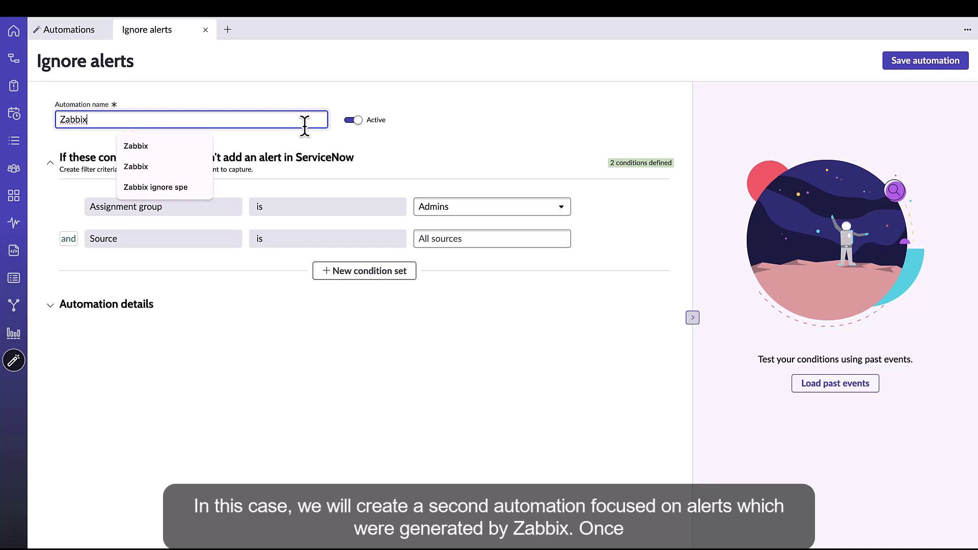
click(446, 238)
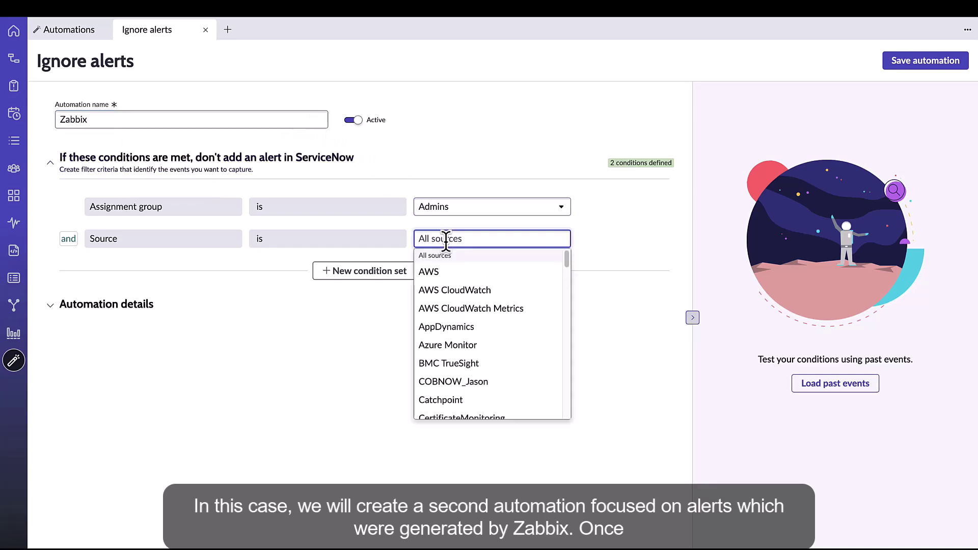
text(Zabb)
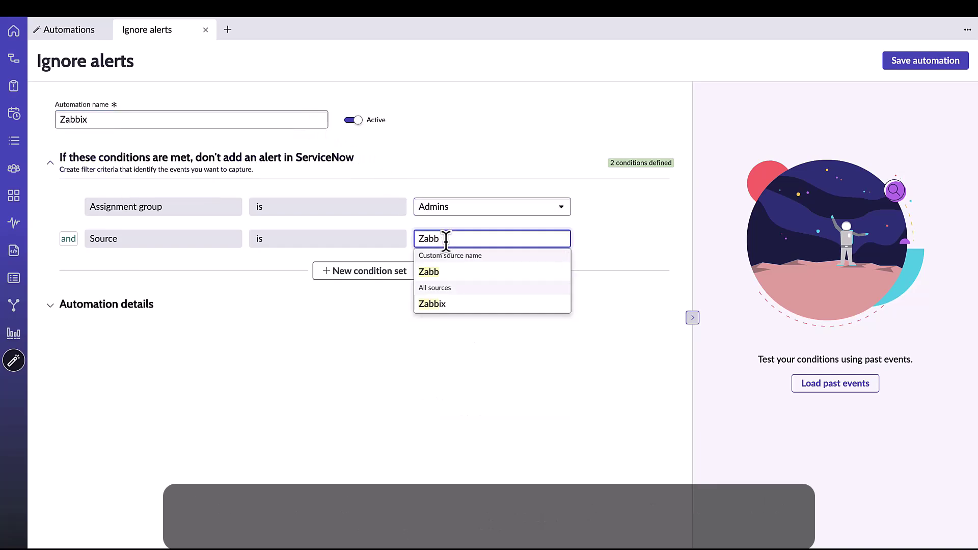
click(449, 305)
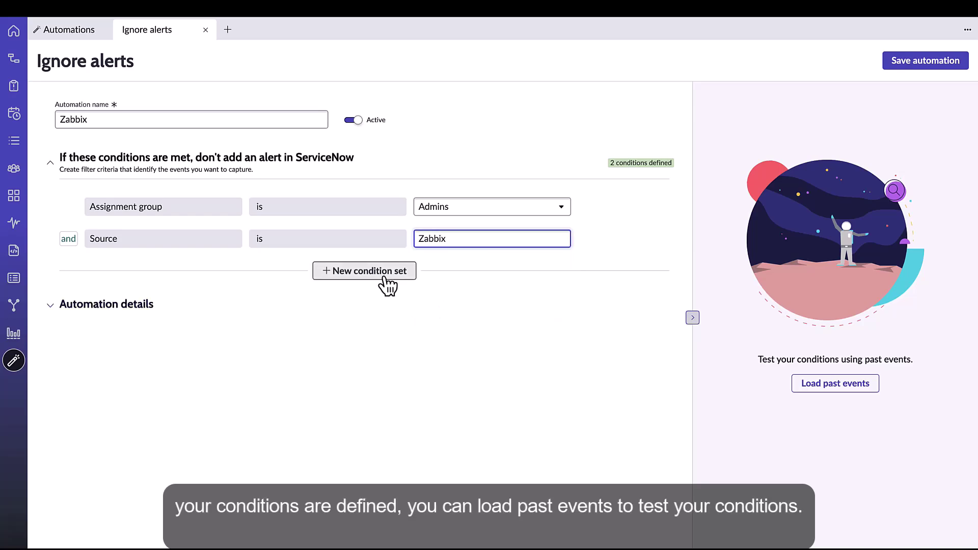
Add a condition Description contains 'CPU privileged time is too high' and load past events
click(383, 272)
click(177, 296)
text(D)
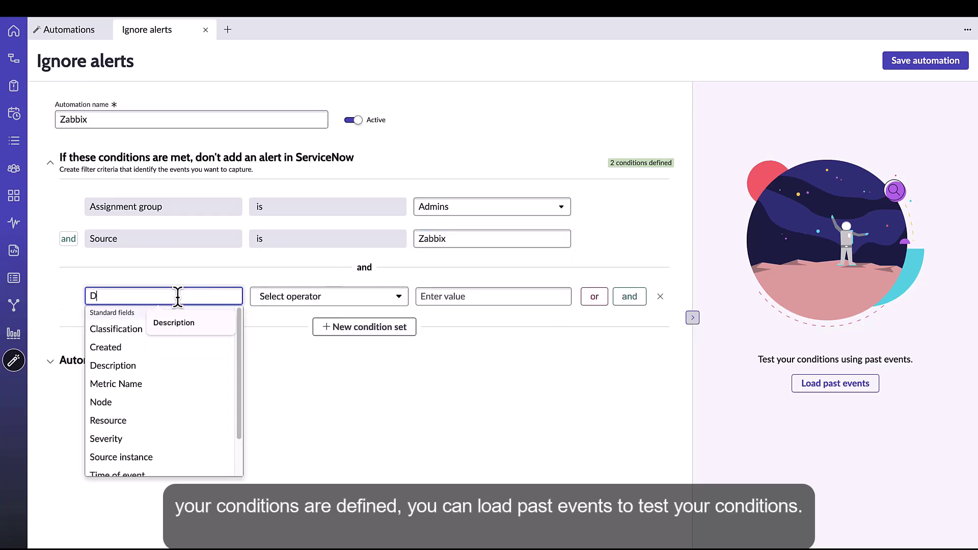
text(es)
click(168, 363)
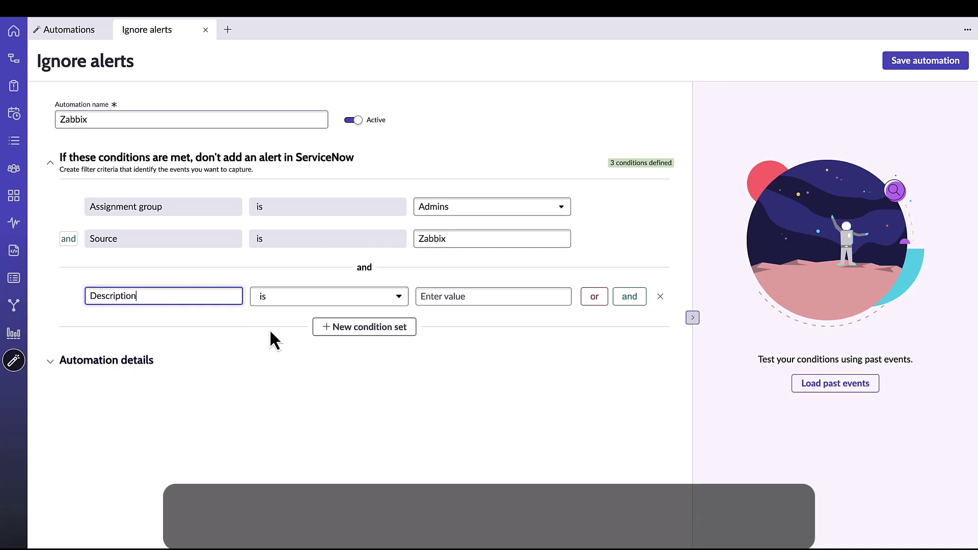
click(310, 301)
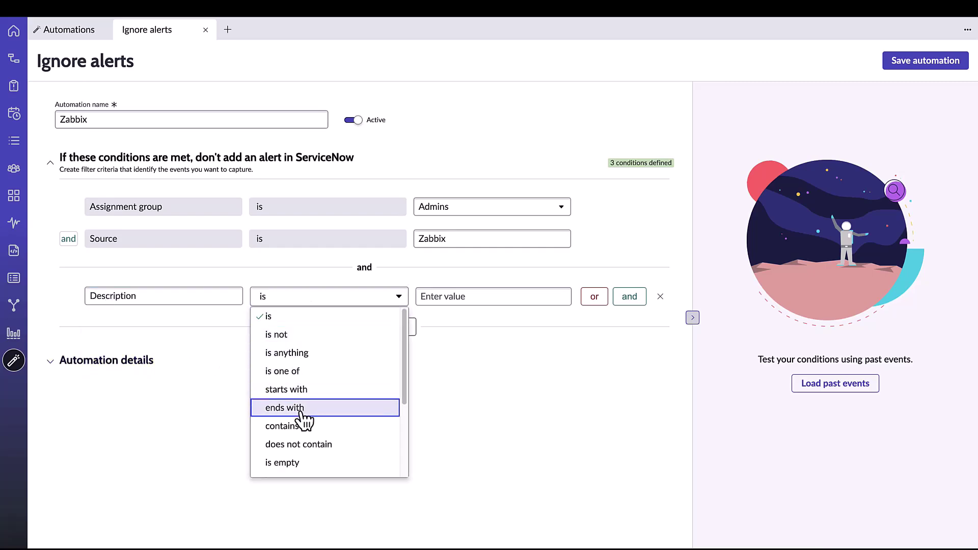
click(305, 427)
click(484, 297)
text(CPU privileged time is too high)
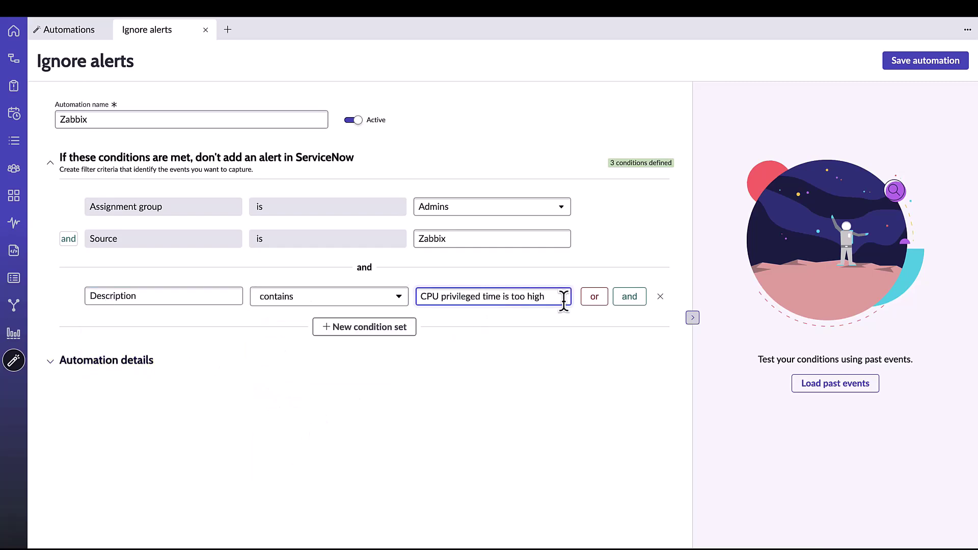
click(856, 384)
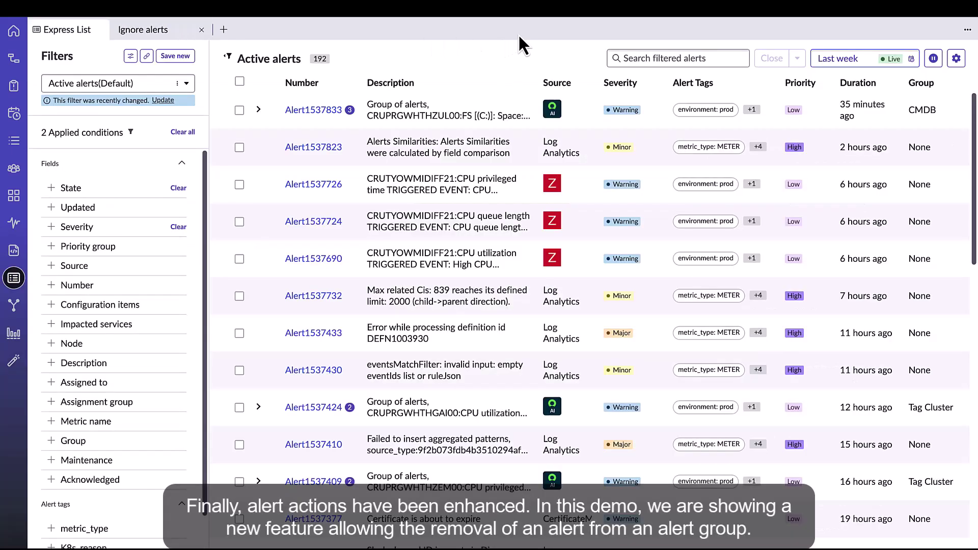
Filter the active alerts by searching for 'crucible'
click(646, 55)
text(c)
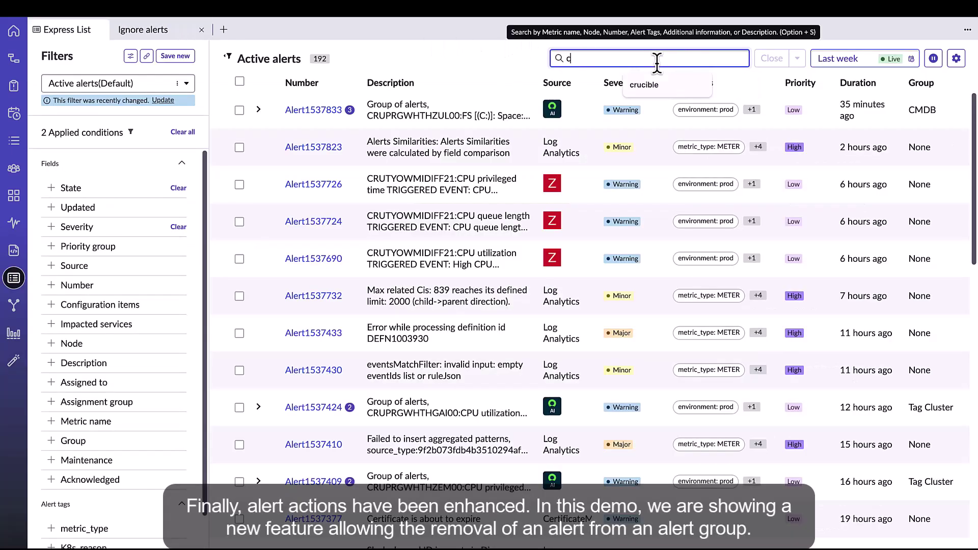
text(rucible)
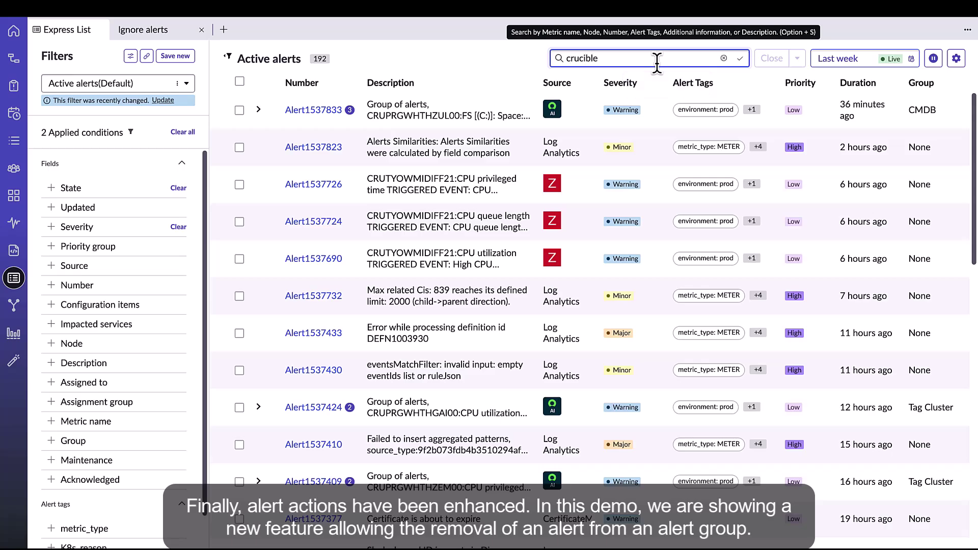
key(Return)
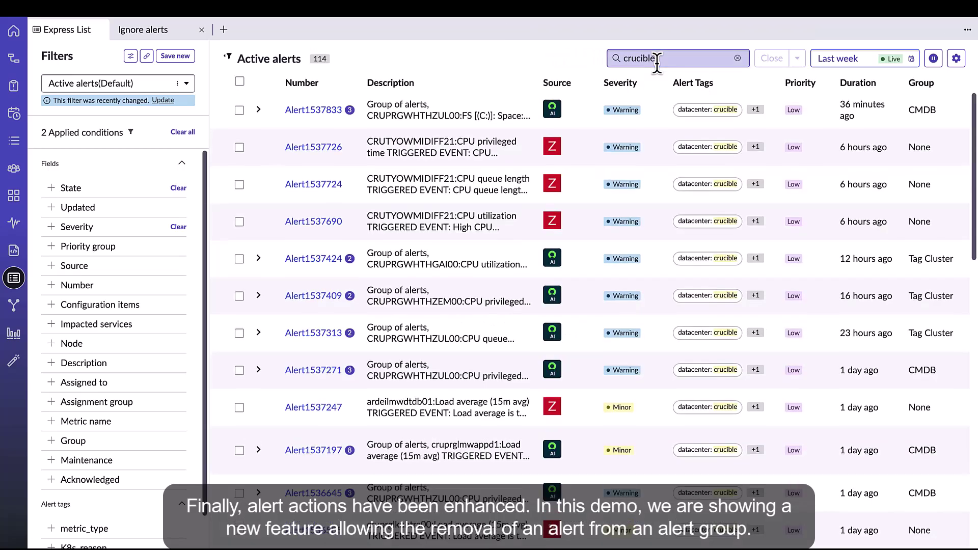
Remove Alert1537831 from the expanded Alert1537833 group
click(259, 110)
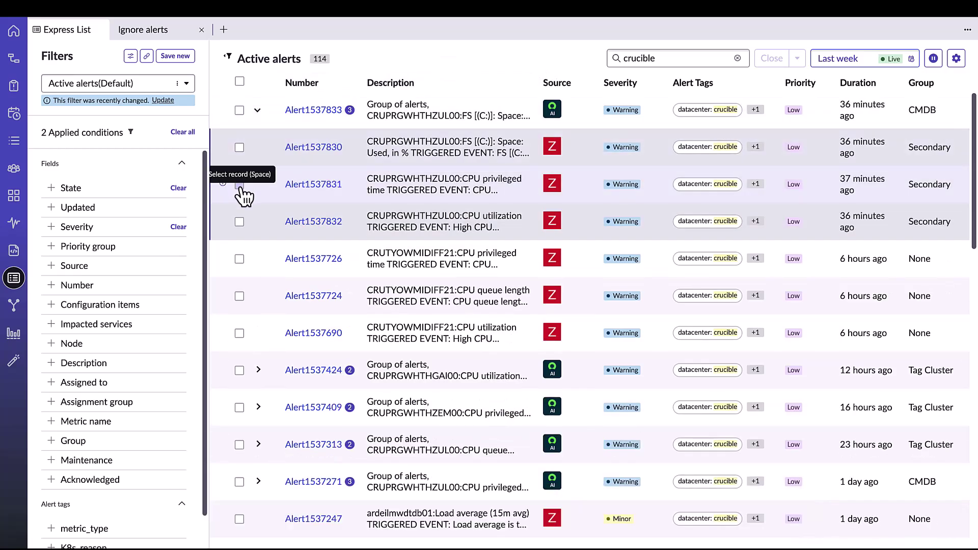
click(244, 195)
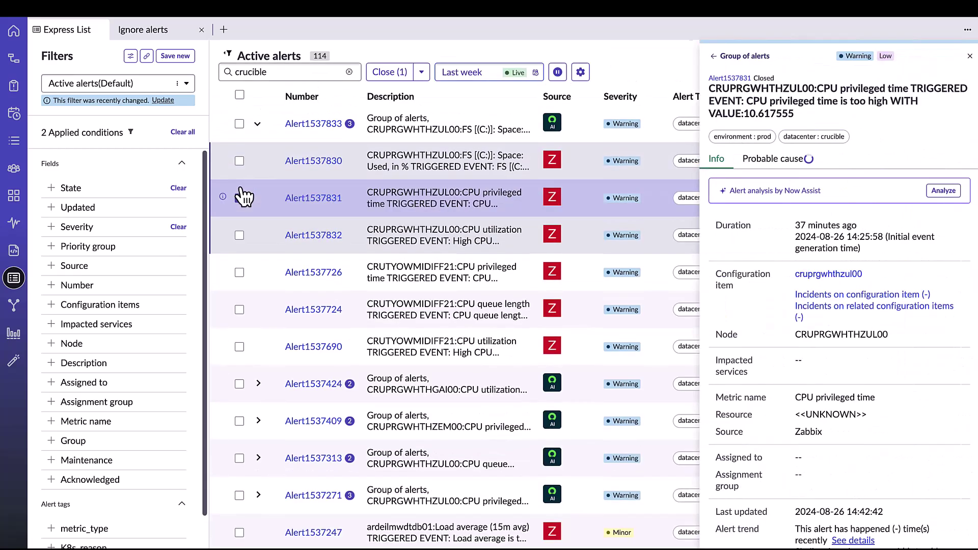
click(423, 72)
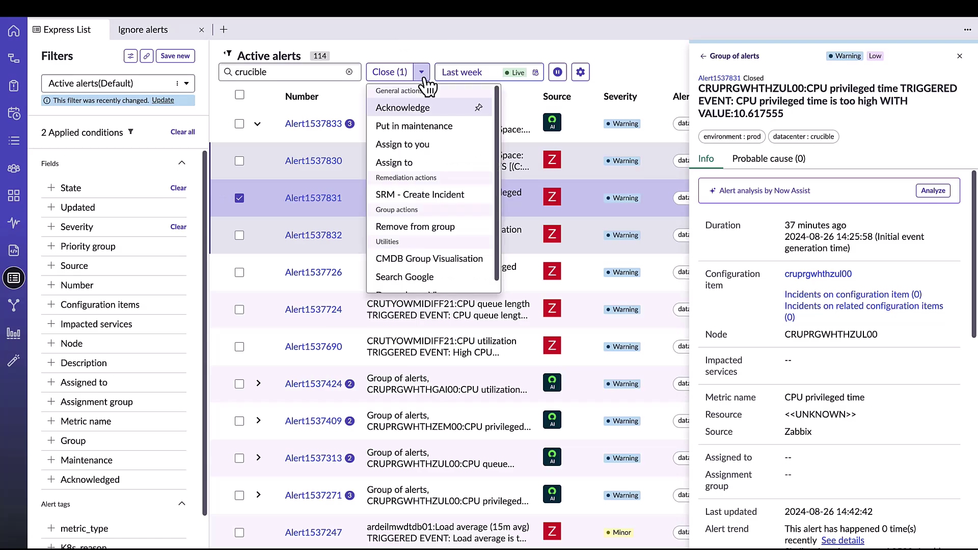
click(427, 229)
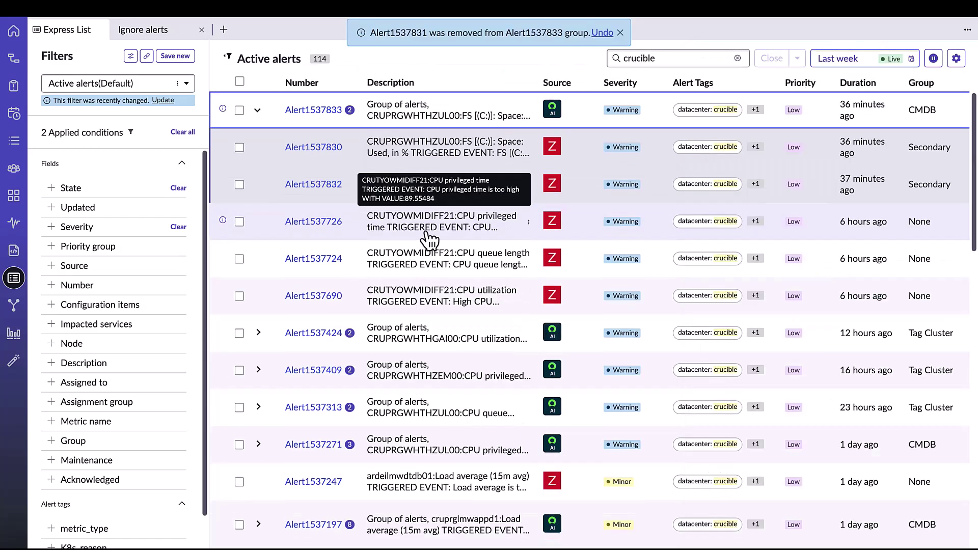
Select all crucible alerts except Alert1537726 and confirm closing the 113 selected
click(258, 111)
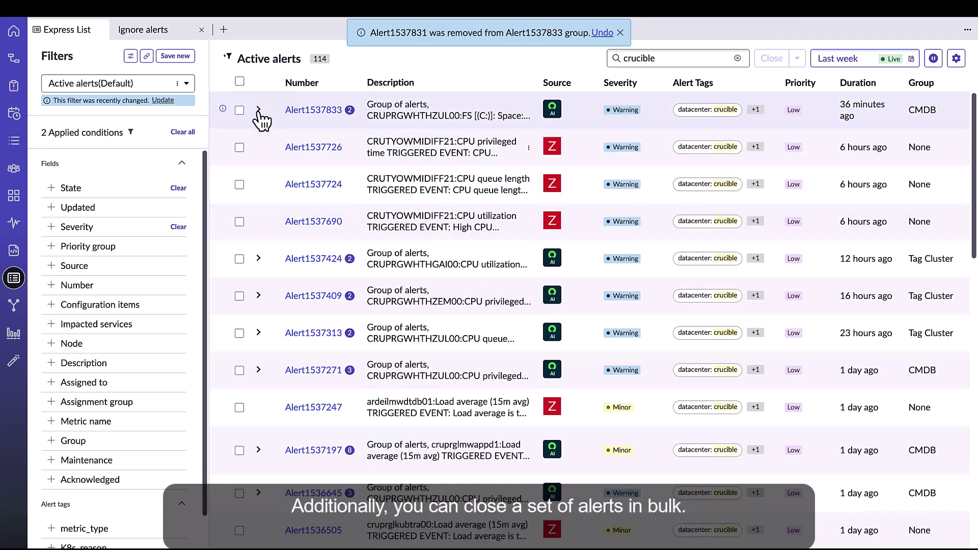
click(240, 82)
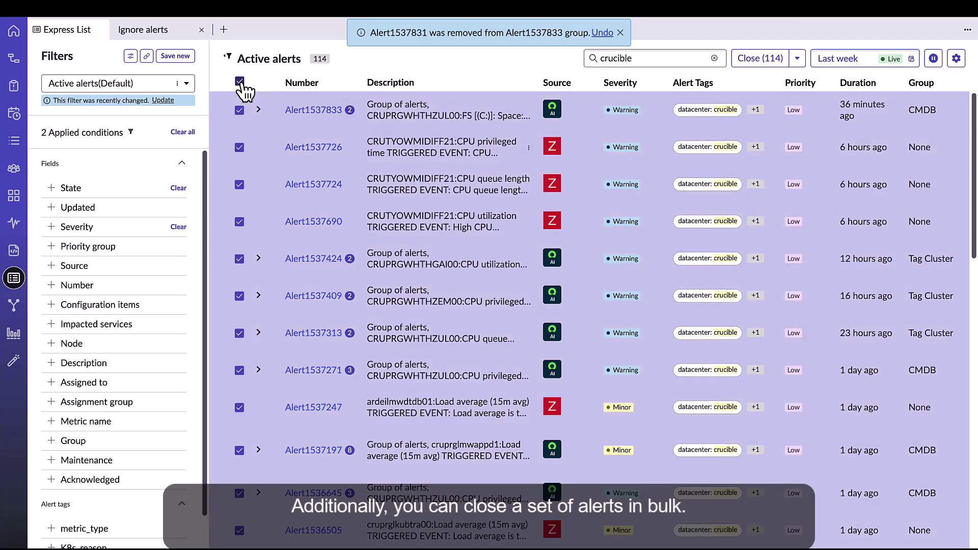
click(239, 147)
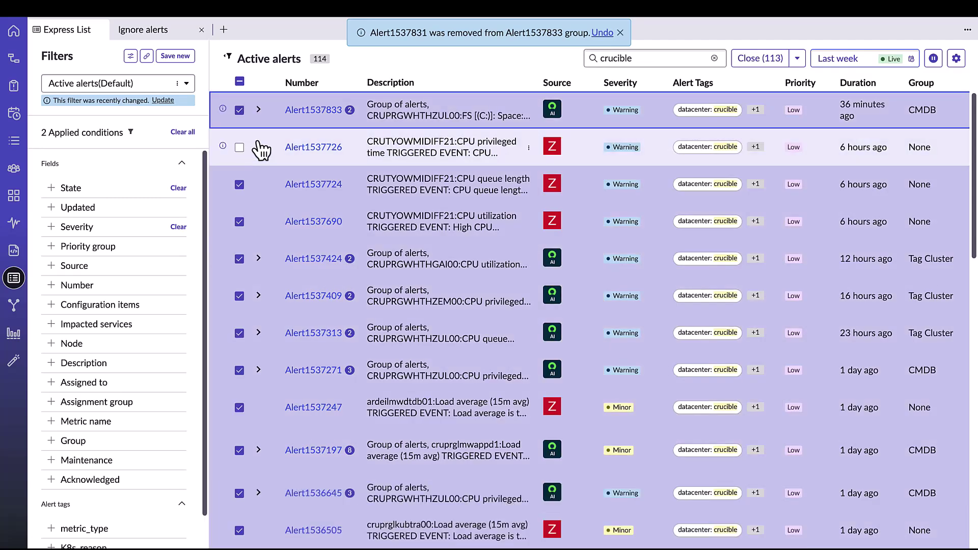
click(763, 61)
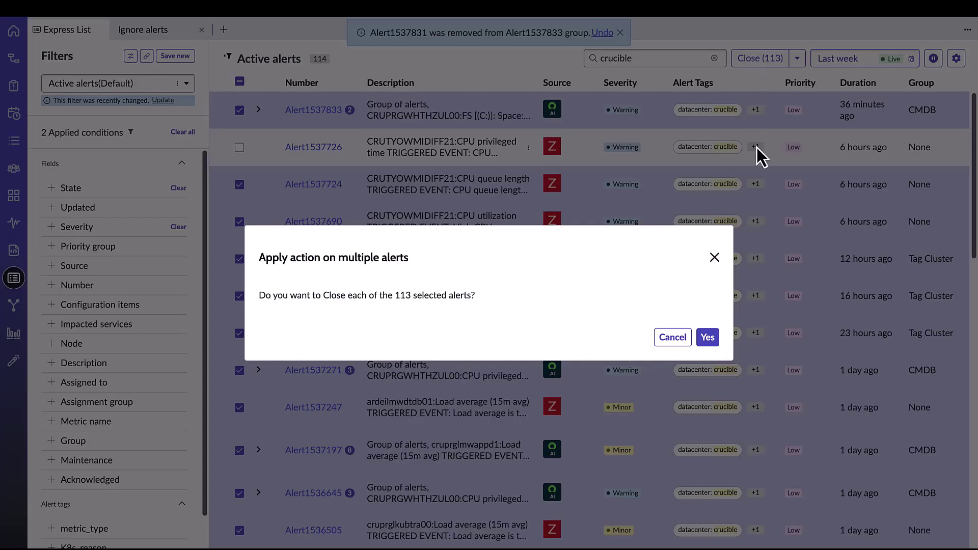
click(709, 338)
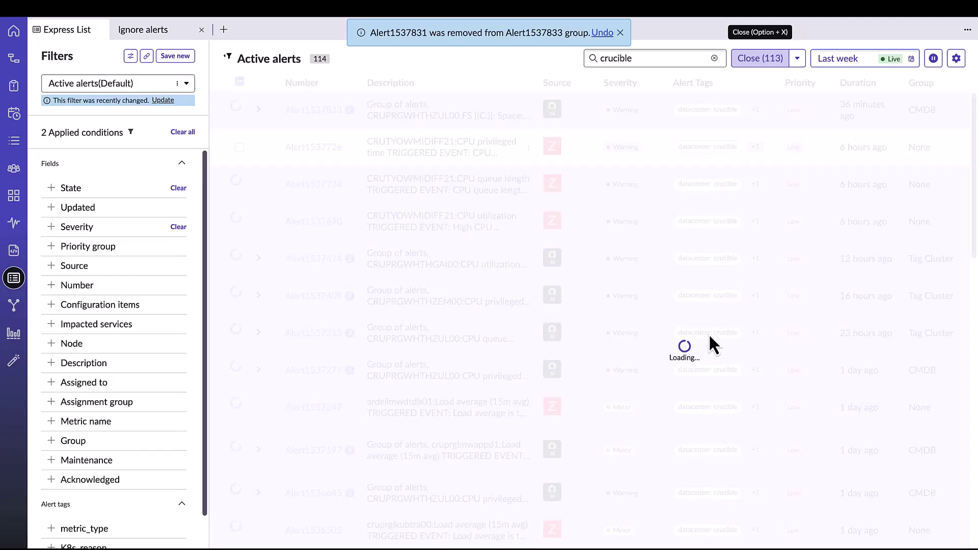